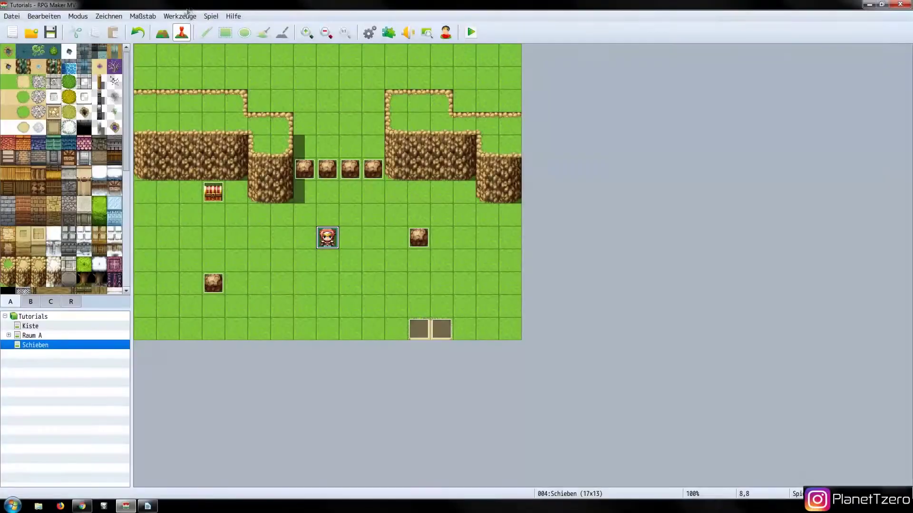
Open the database's common events and name event 0001 'Tag und Nacht'
click(180, 16)
click(182, 26)
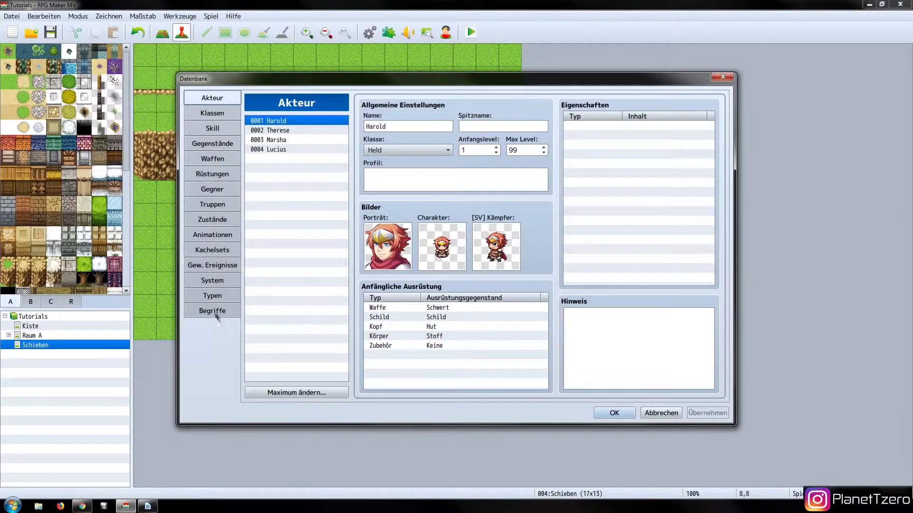
click(229, 265)
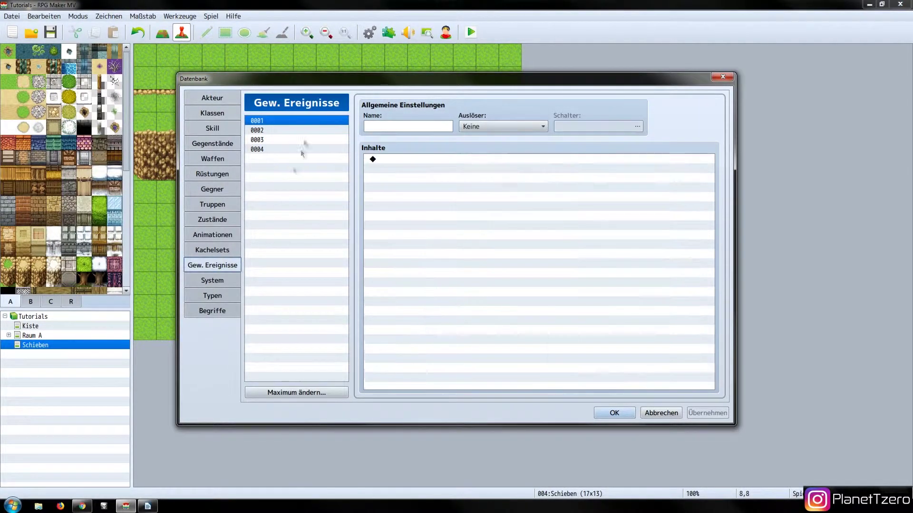
click(410, 122)
text(Tag und Nacht)
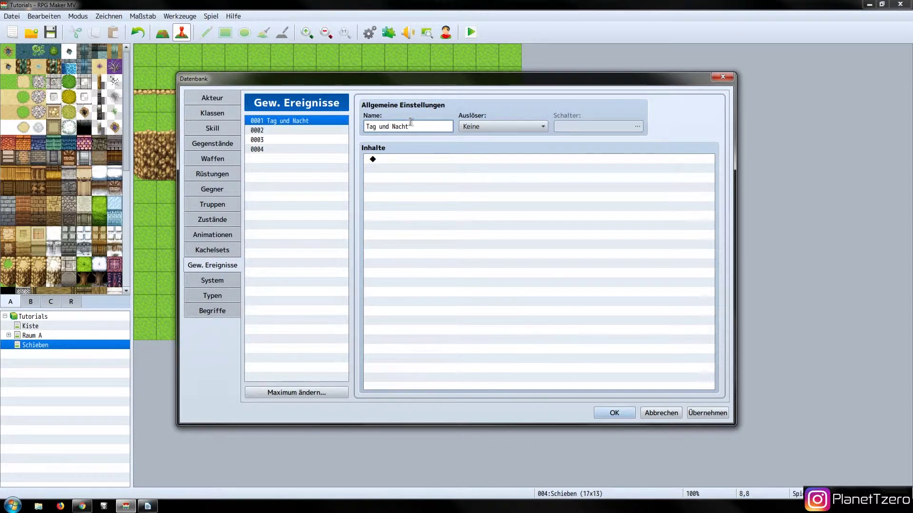
Set the trigger to Parallel, activated by switch 0001 Tag und Nacht
click(470, 126)
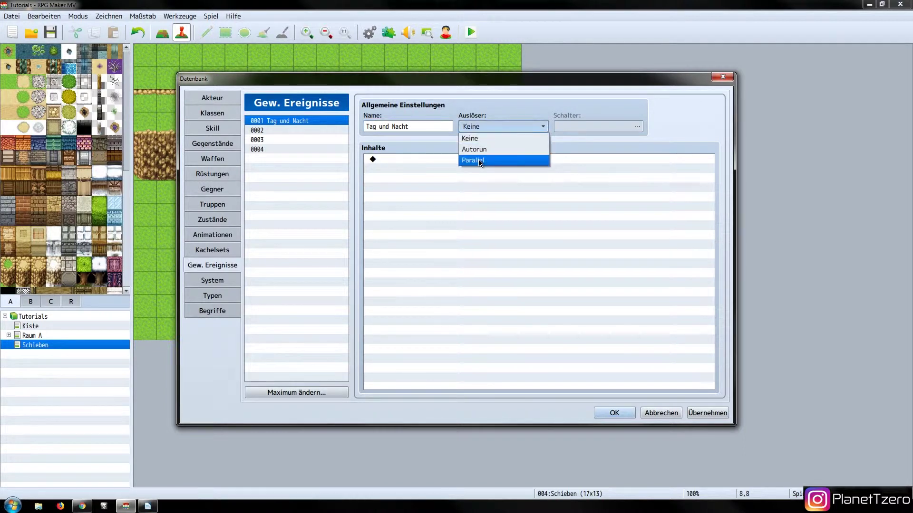
click(479, 161)
click(583, 126)
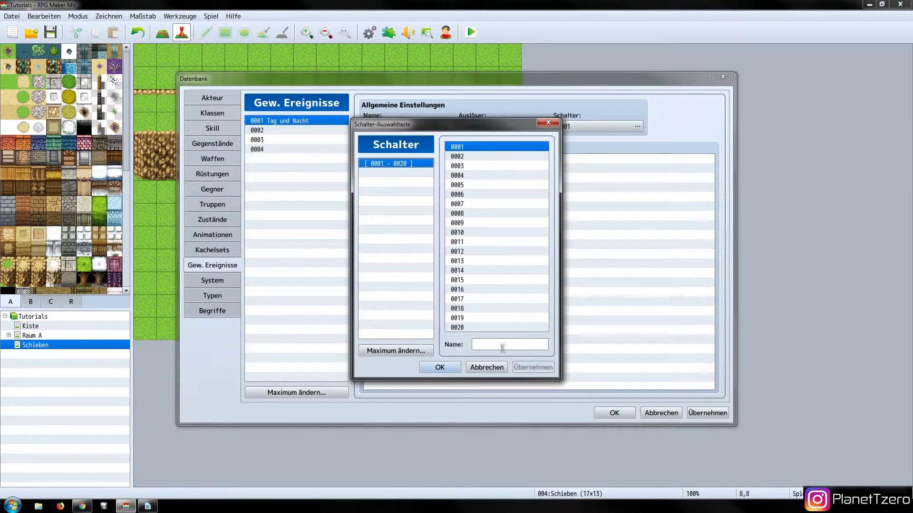
text(Tag und Na)
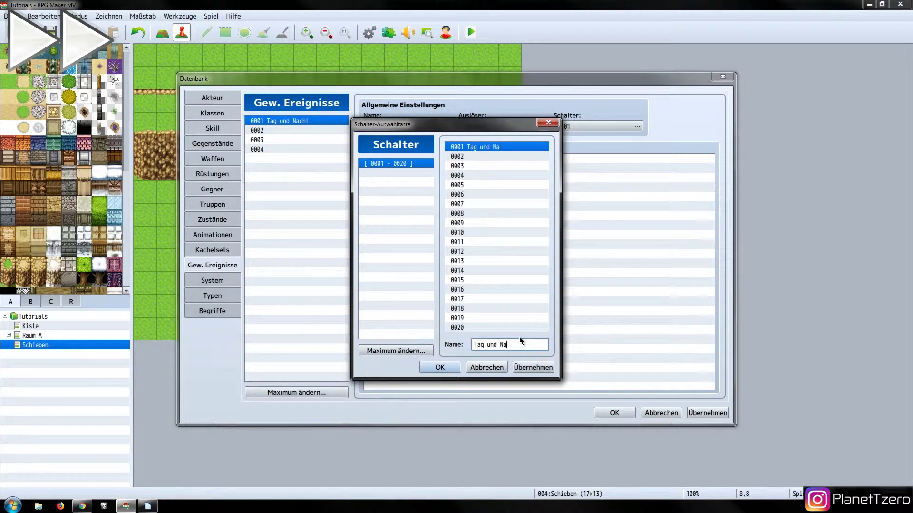
text(cht)
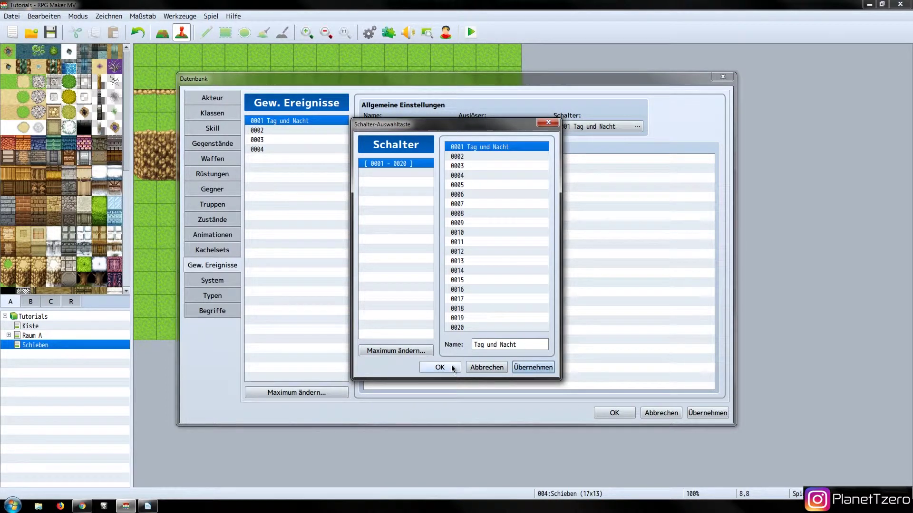
click(451, 367)
Add a 120-frame Wait as the event's first command
double_click(518, 215)
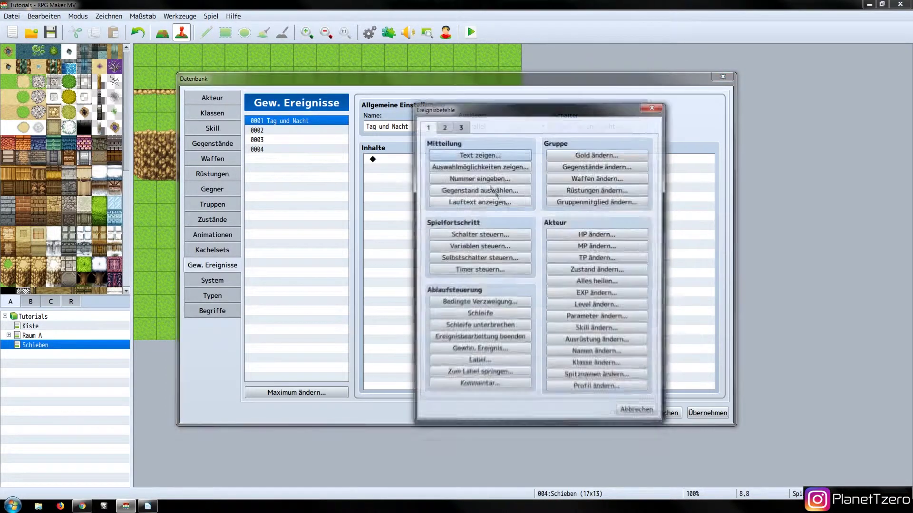
click(603, 154)
text(120)
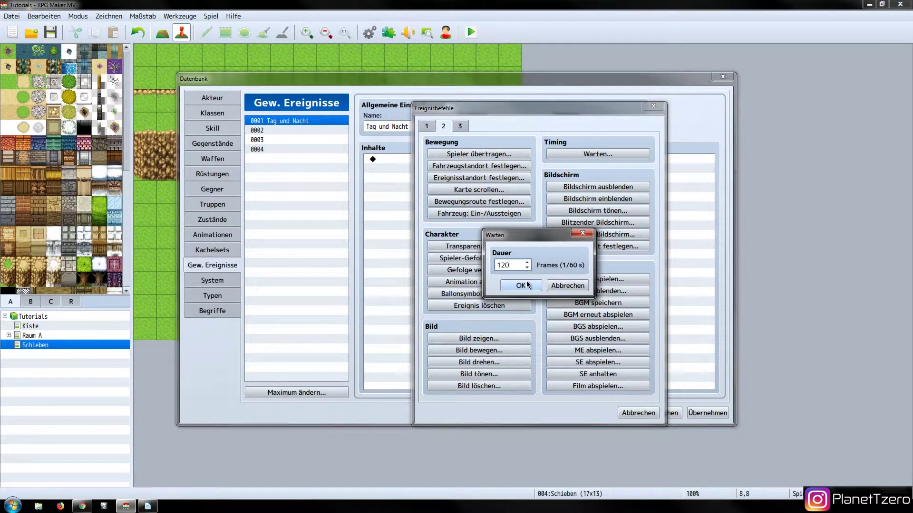
click(525, 285)
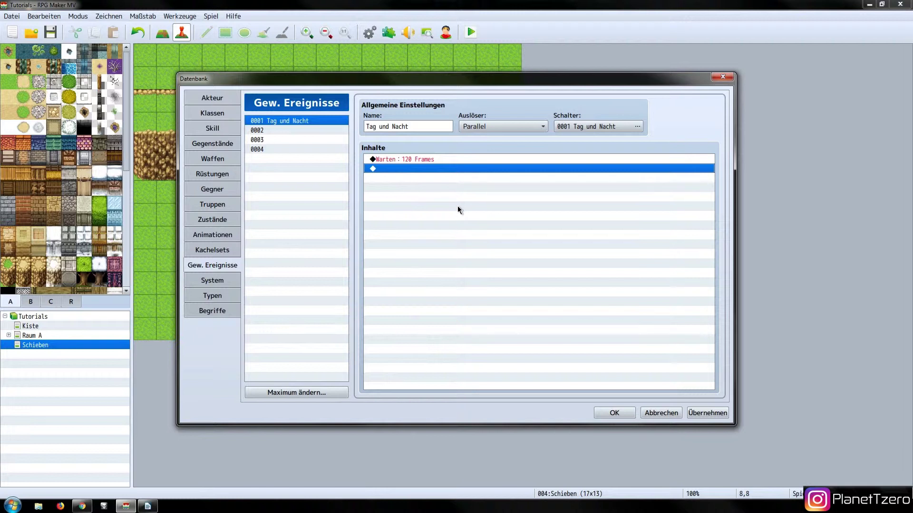
double_click(432, 169)
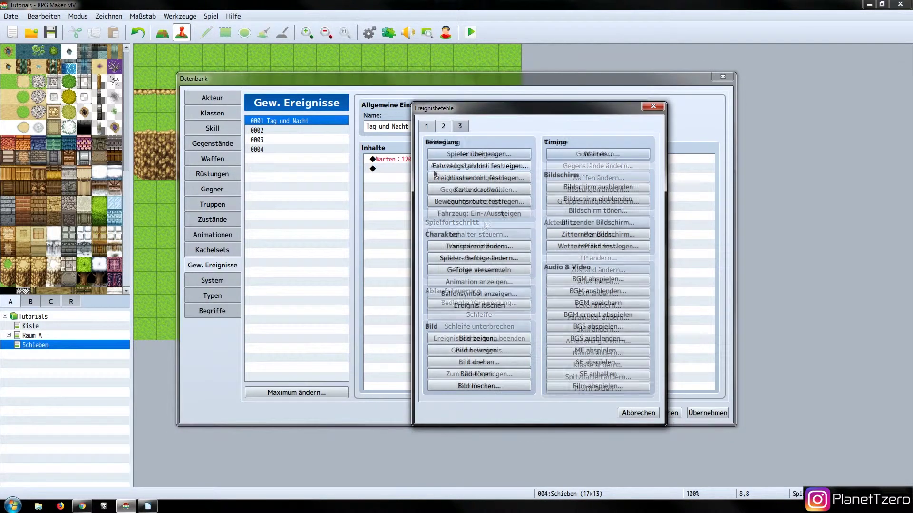
Add a Control Variables command adding 1 to variable 0001 Tag und Nacht Steuerung
click(481, 247)
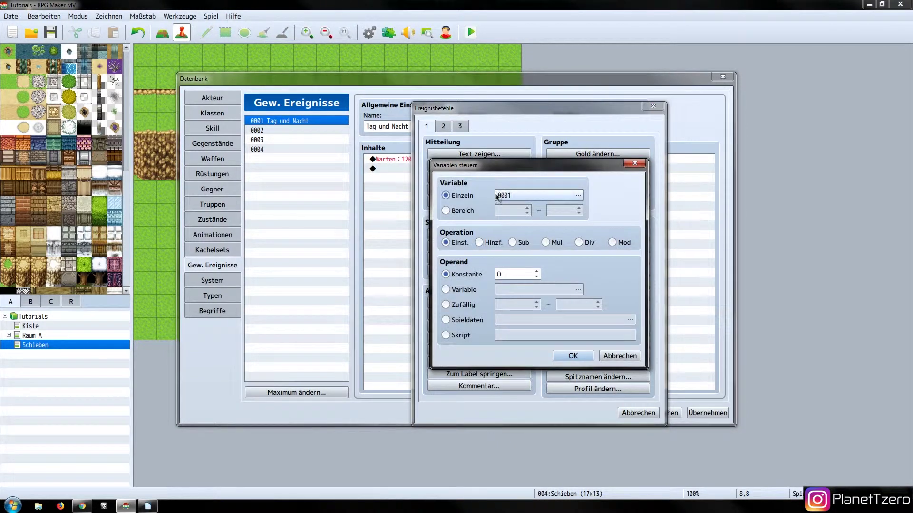
click(516, 198)
click(568, 360)
text(Tag)
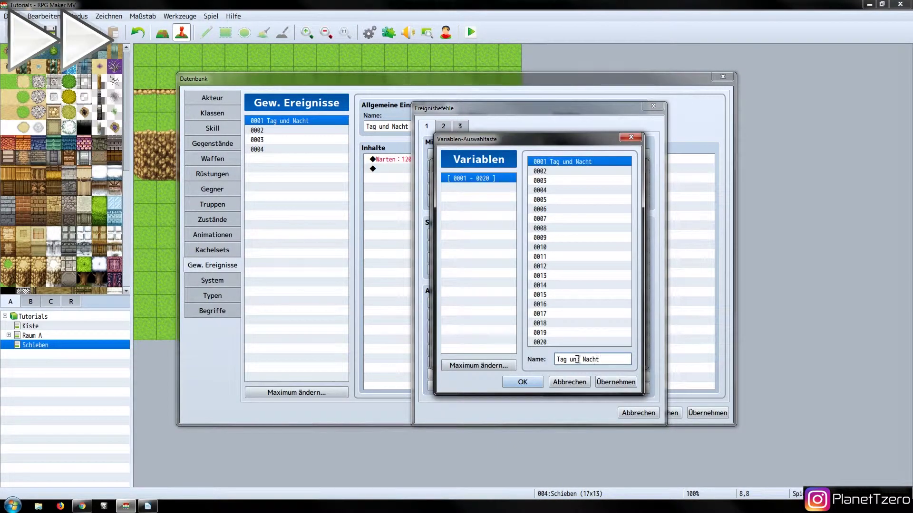
click(522, 382)
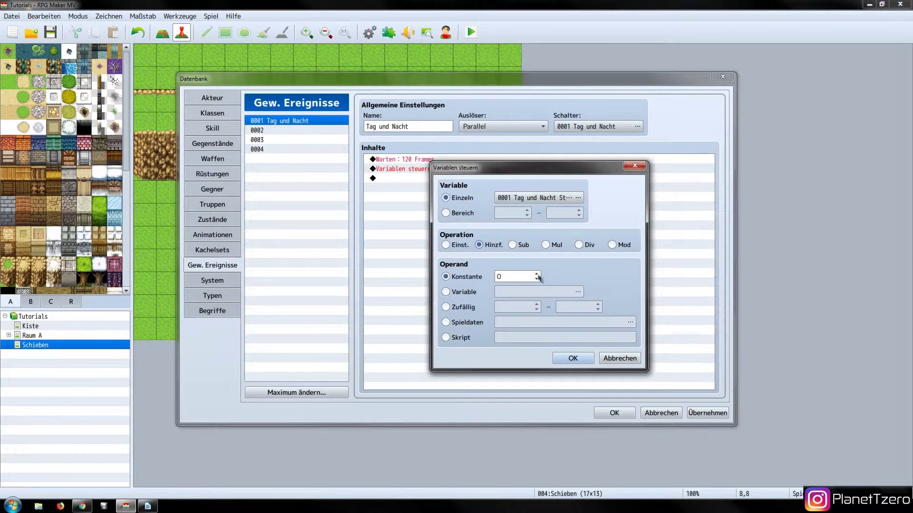
click(571, 360)
click(702, 415)
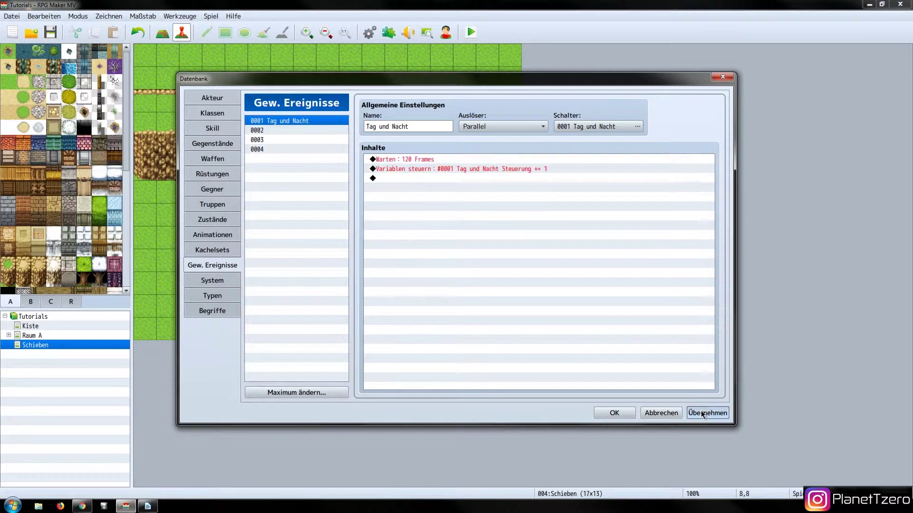
Add a Conditional Branch for Tag und Nacht Steuerung = 1 with an Else branch
click(459, 204)
double_click(462, 208)
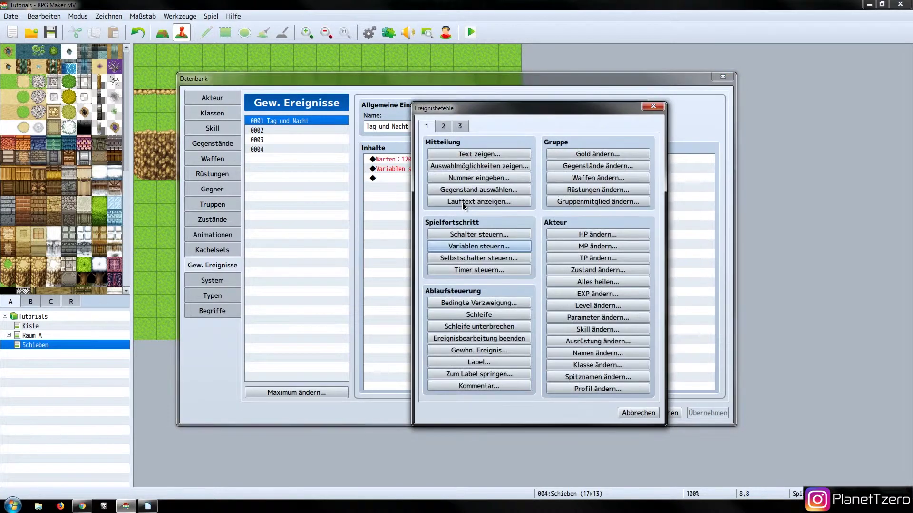
click(482, 306)
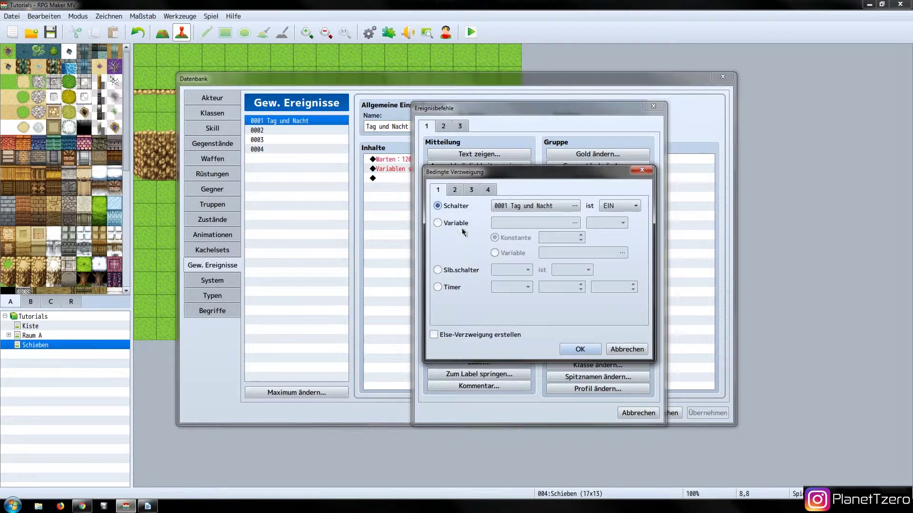
click(460, 226)
click(538, 223)
click(522, 382)
click(434, 335)
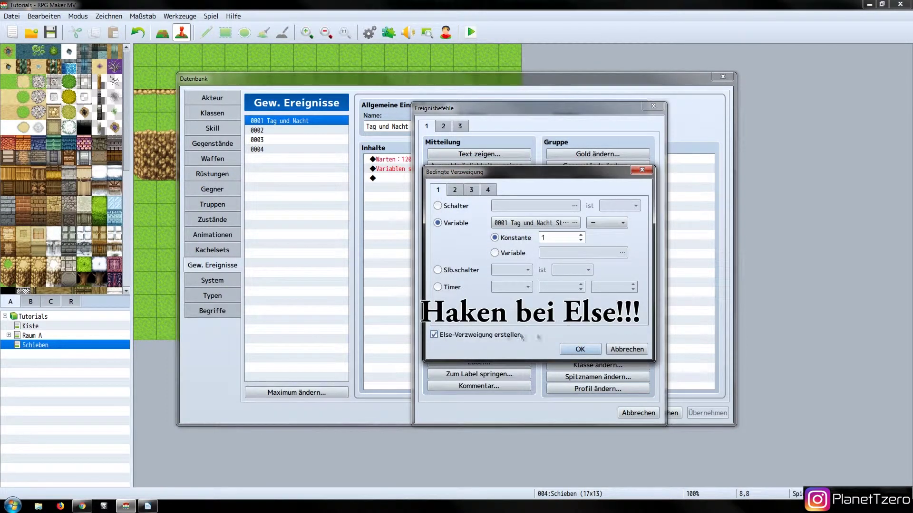
click(580, 350)
Insert a Tint Screen command inside the If branch
double_click(469, 188)
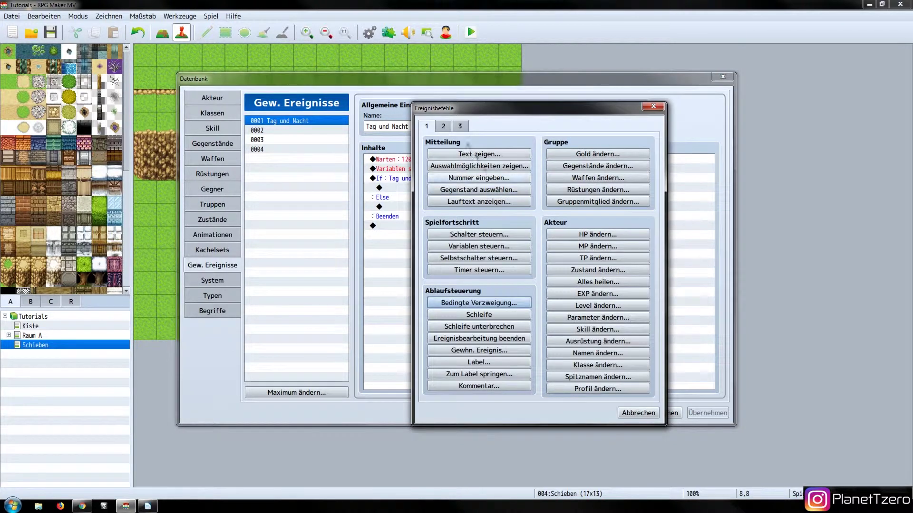
click(445, 126)
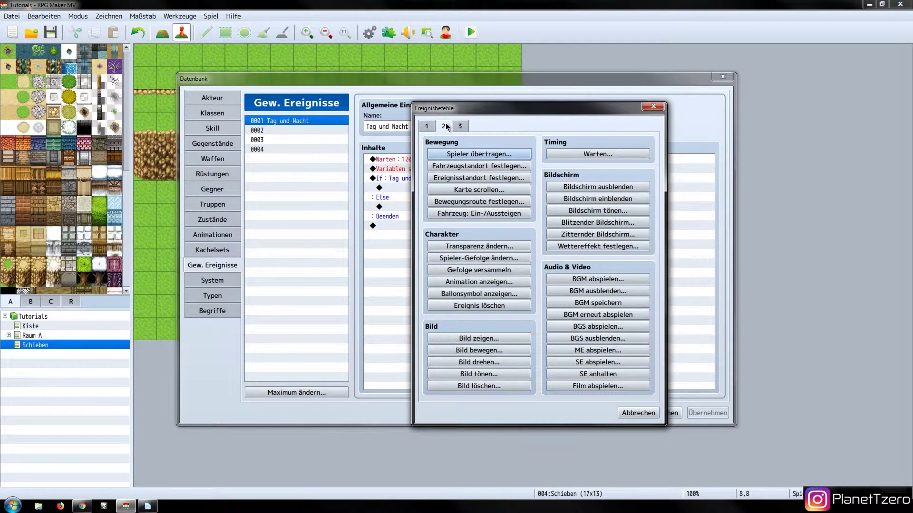
click(602, 212)
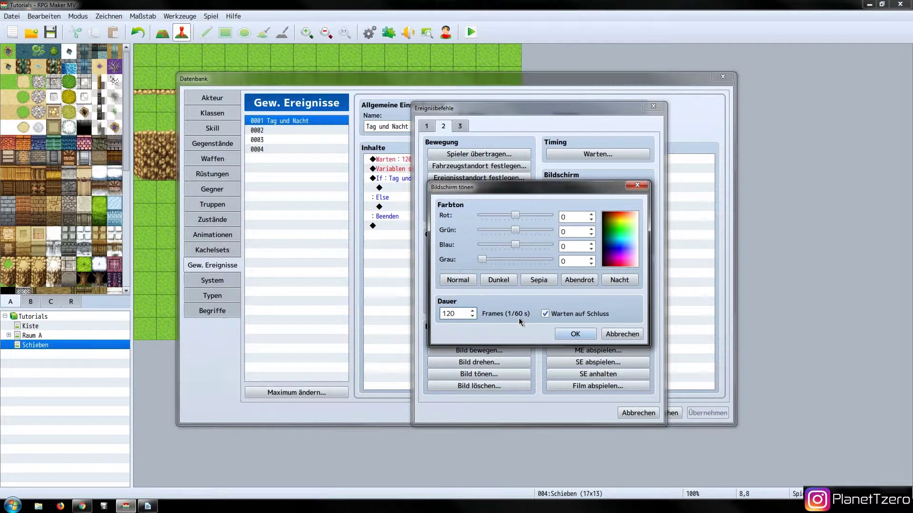
Confirm the 120-frame tint, then paste the branch into Else with condition Steuerung = 2
click(572, 335)
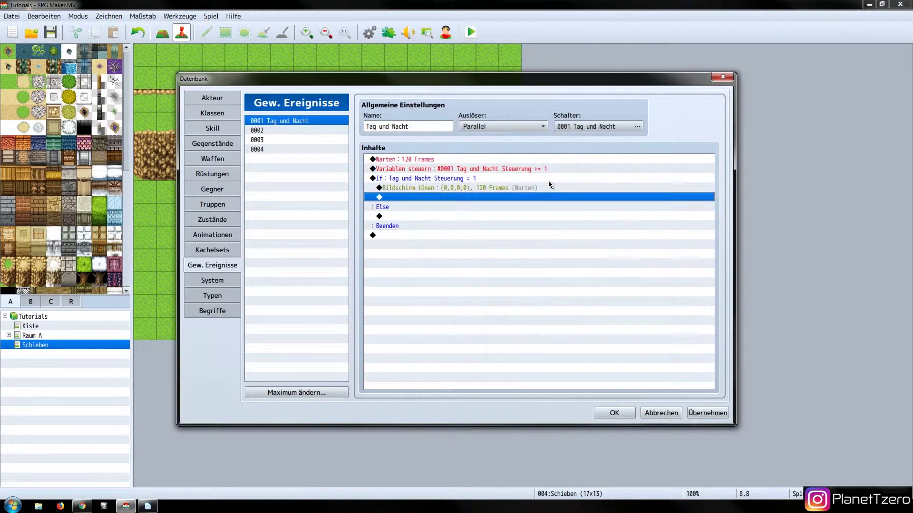
click(523, 177)
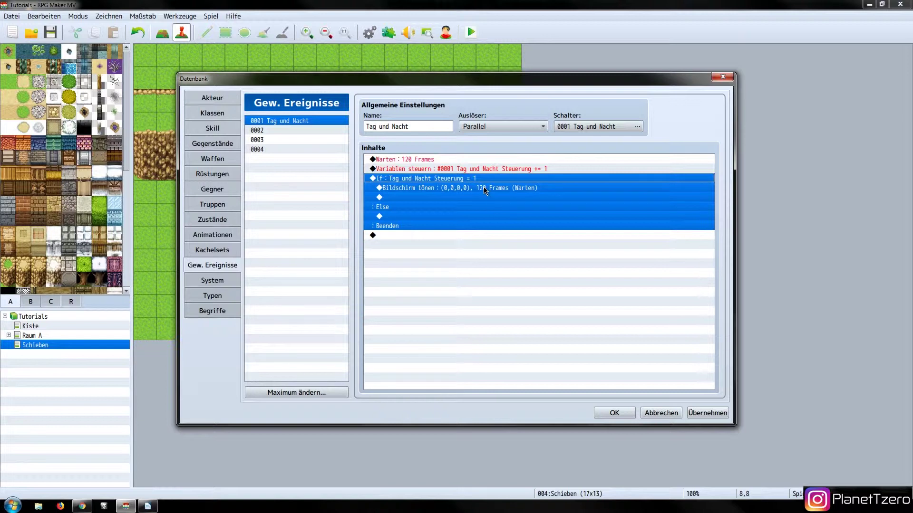
click(445, 216)
key(ctrl+v)
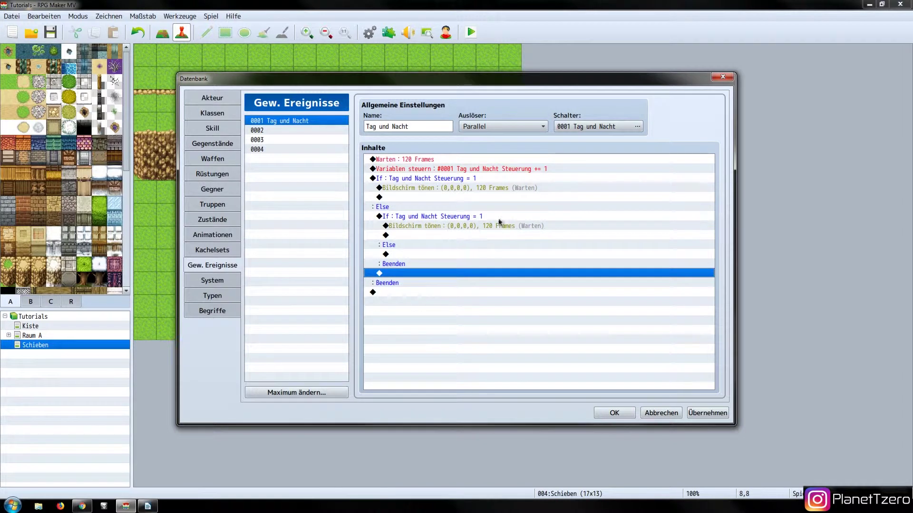
double_click(499, 221)
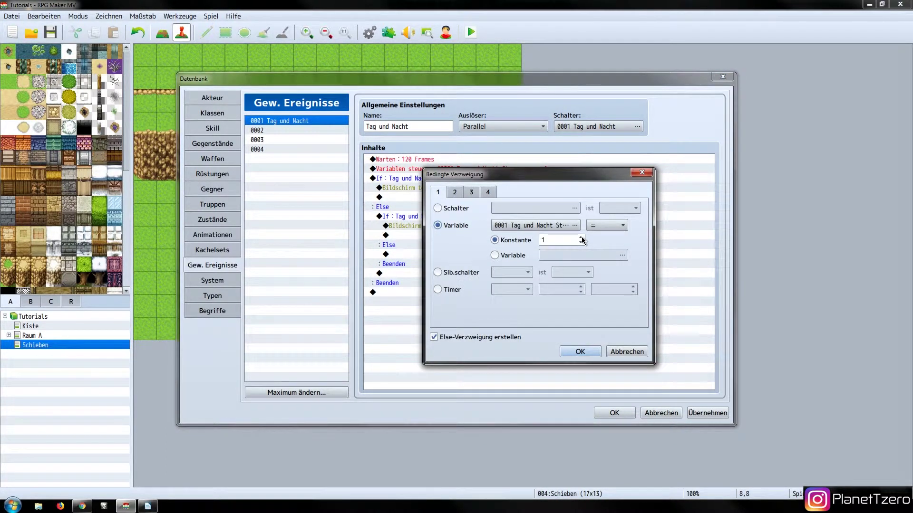
click(581, 237)
click(592, 356)
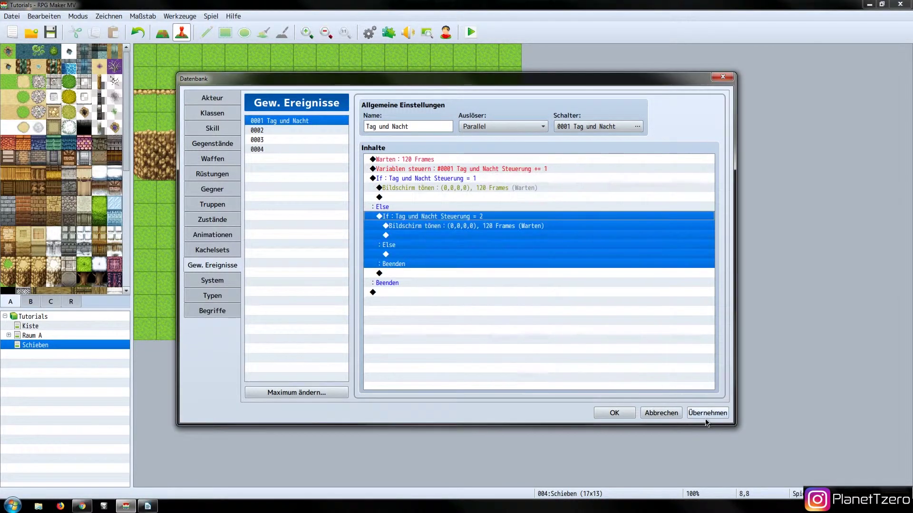
click(707, 414)
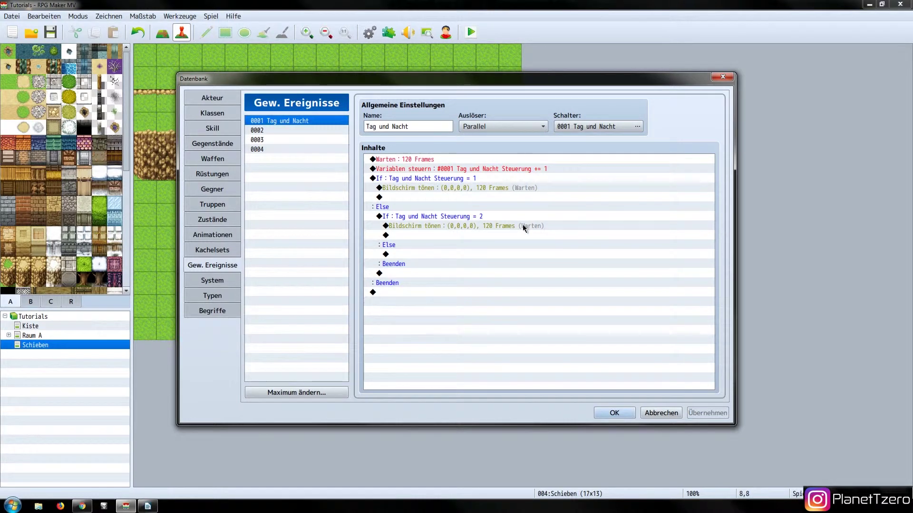
Paste a further nested branch under the inner Else, giving its tint a value of -17
double_click(521, 170)
click(620, 358)
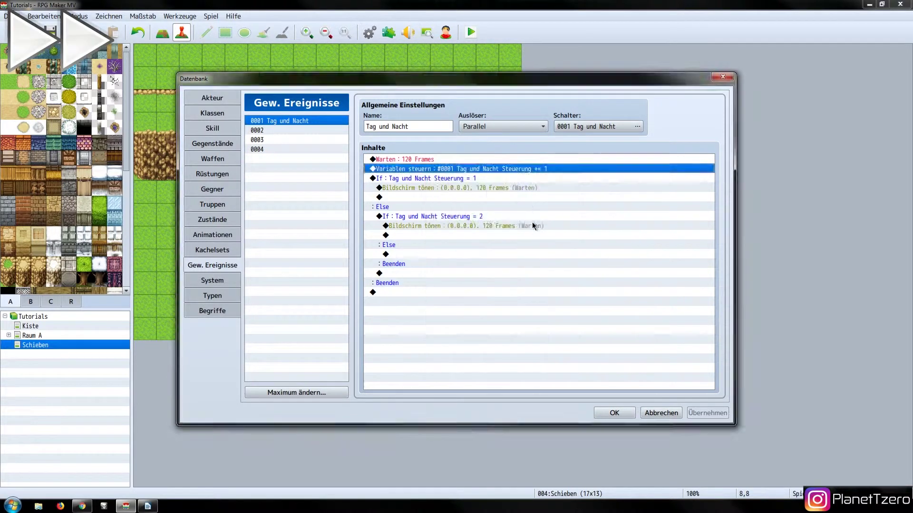
double_click(533, 226)
key(Escape)
click(452, 254)
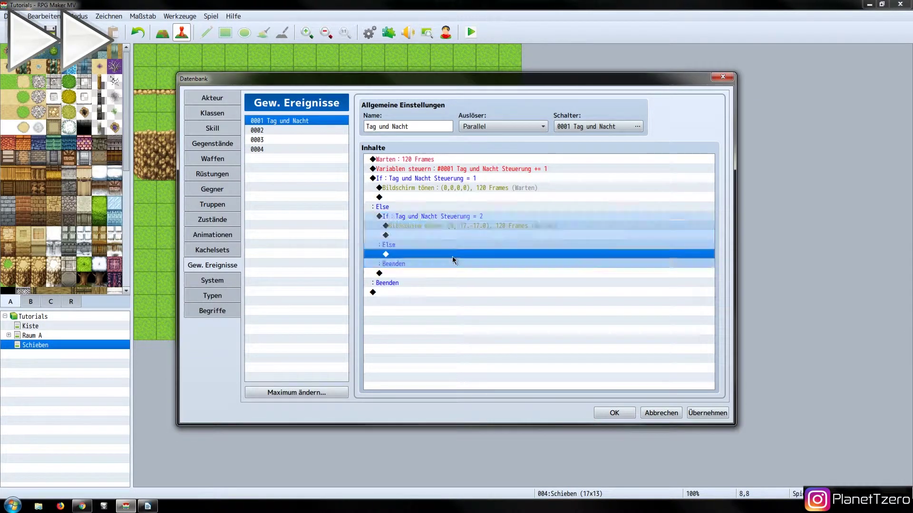
key(ctrl+v)
double_click(452, 255)
key(Escape)
double_click(409, 263)
text(-17)
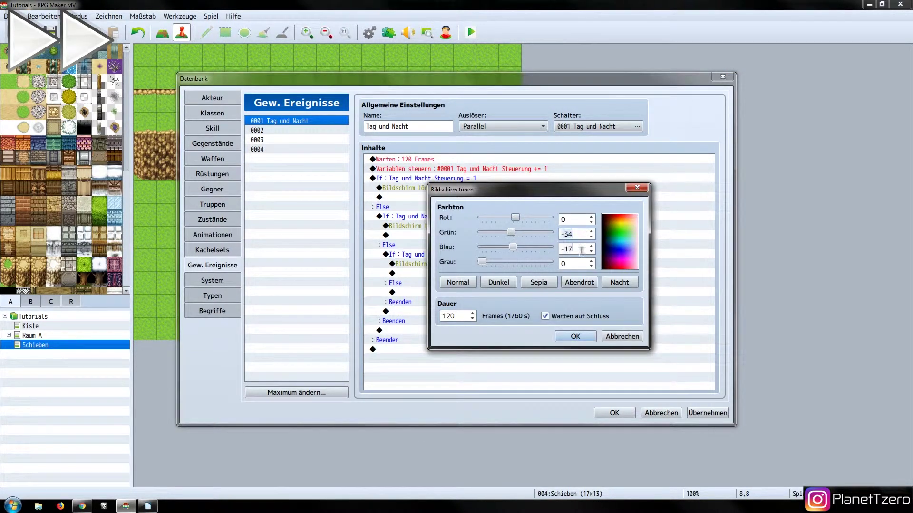
click(576, 336)
Add the Steuerung = 4 branch, tinting the screen with values -50 and -5034
click(392, 292)
key(ctrl+v)
double_click(404, 292)
text(4)
key(Return)
double_click(411, 302)
text(-50)
key(Tab)
text(-5034)
click(586, 330)
Paste the next nested branch with the darkest tint: -68, -68 and grey 68
click(398, 330)
key(ctrl+v)
double_click(411, 281)
key(Return)
double_click(419, 290)
text(-68)
key(Tab)
text(-68)
key(Tab)
text(68)
click(575, 336)
click(708, 413)
Paste another nested branch with its tint line and set its condition to 6
click(503, 281)
click(495, 319)
key(ctrl+v)
click(466, 329)
key(ctrl+v)
scroll(476, 285, down, 1)
click(512, 186)
key(ctrl+c)
click(528, 338)
key(ctrl+v)
double_click(535, 329)
text(6)
key(Return)
Paste the final nested branch with condition value 8
click(514, 367)
key(ctrl+v)
double_click(528, 328)
text(8)
key(Return)
scroll(494, 176, down, 1)
click(461, 335)
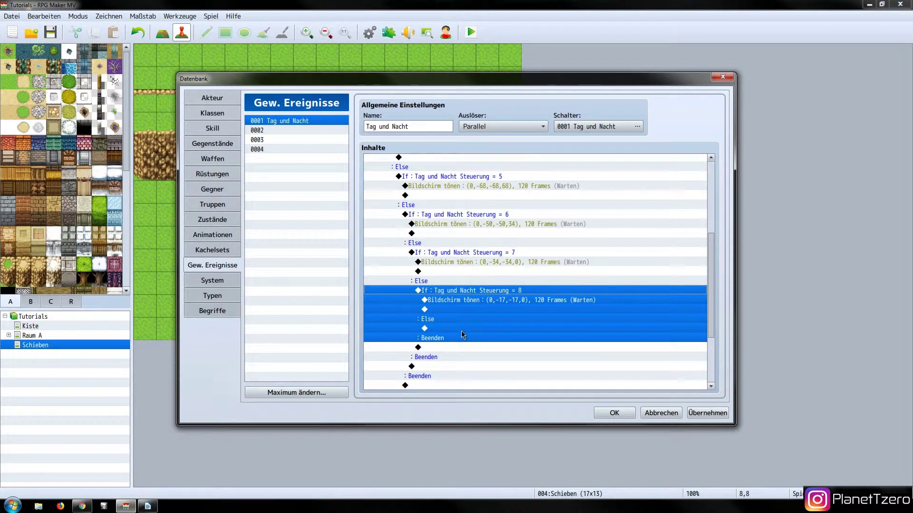
Copy the Steuerung = 8 block under the last Else, remove its tint, and make it = 9 without Else
key(ctrl+c)
click(461, 328)
key(ctrl+v)
click(513, 329)
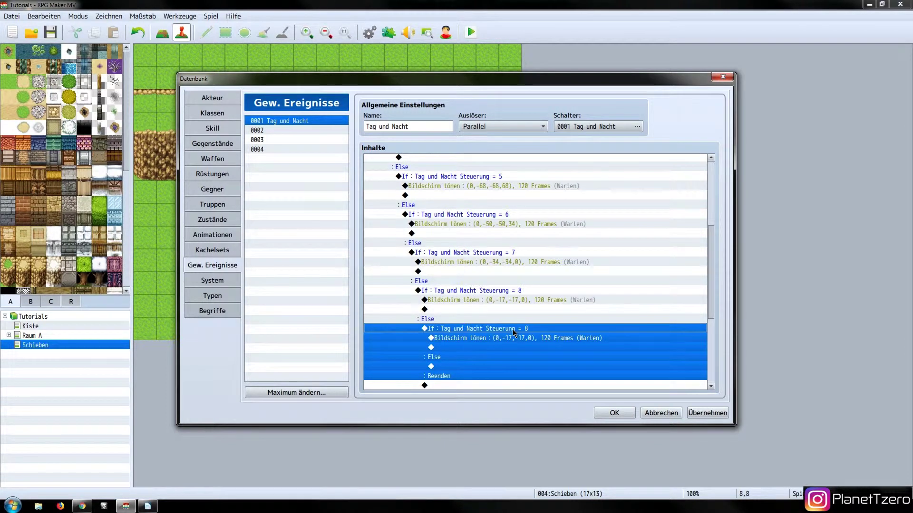
click(514, 338)
key(Delete)
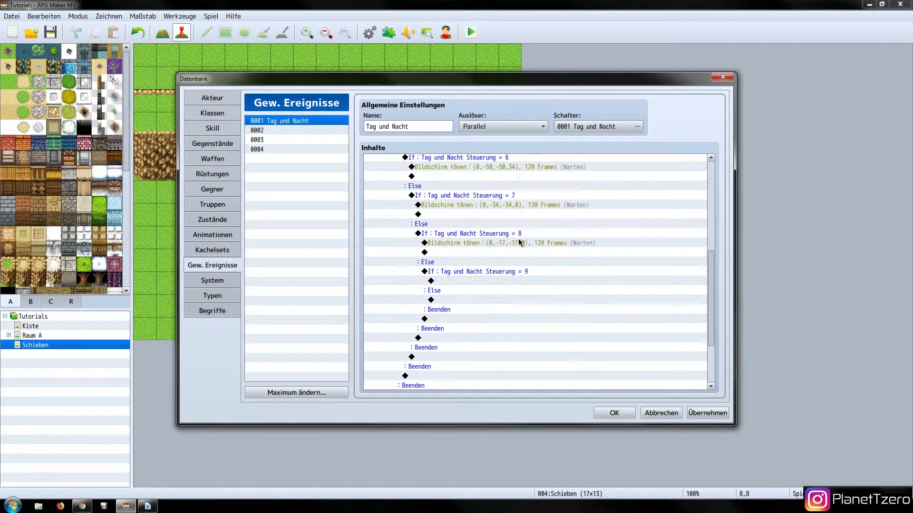
double_click(467, 271)
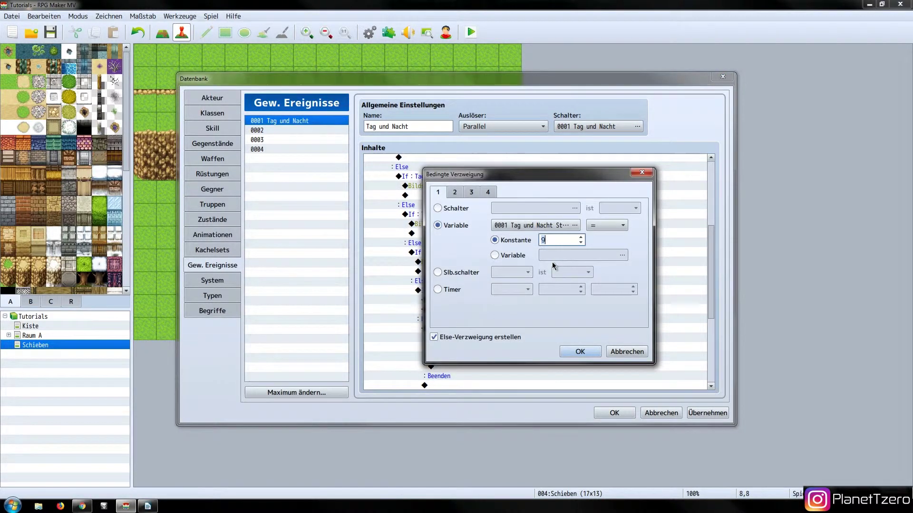
click(479, 338)
click(580, 352)
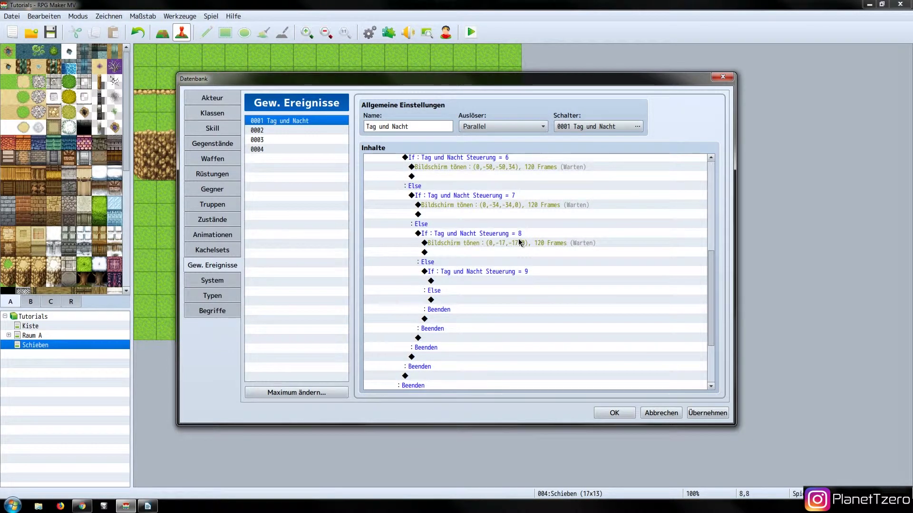
Inside the = 9 branch, set Tag und Nacht Steuerung to 0, then apply and close
click(468, 281)
double_click(471, 281)
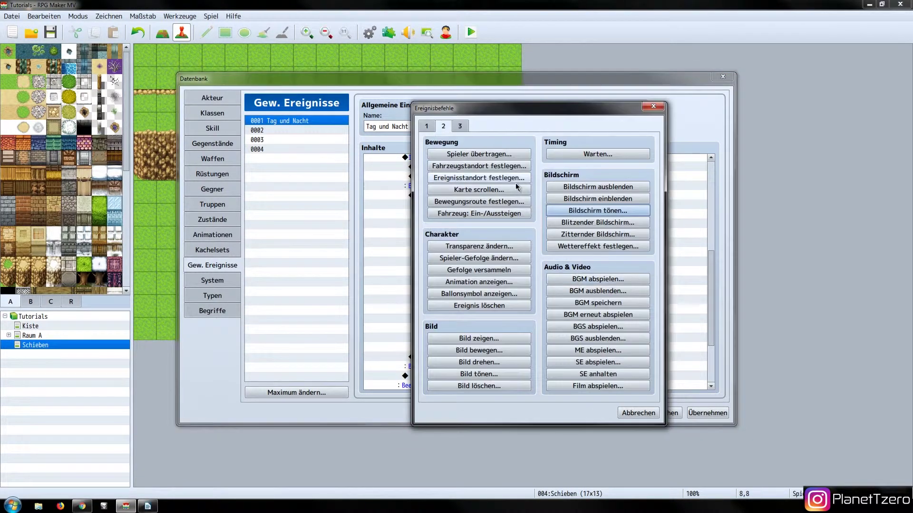
click(427, 126)
click(477, 247)
click(560, 198)
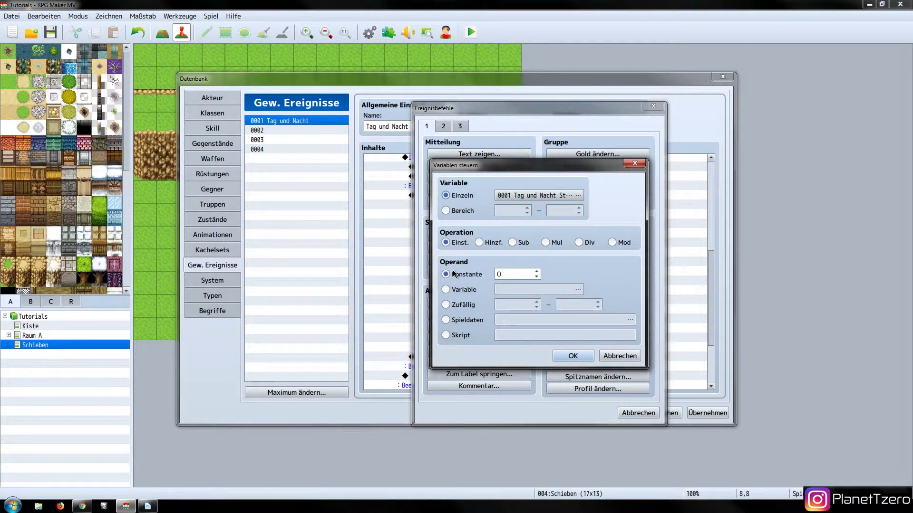
click(573, 356)
click(708, 413)
key(Escape)
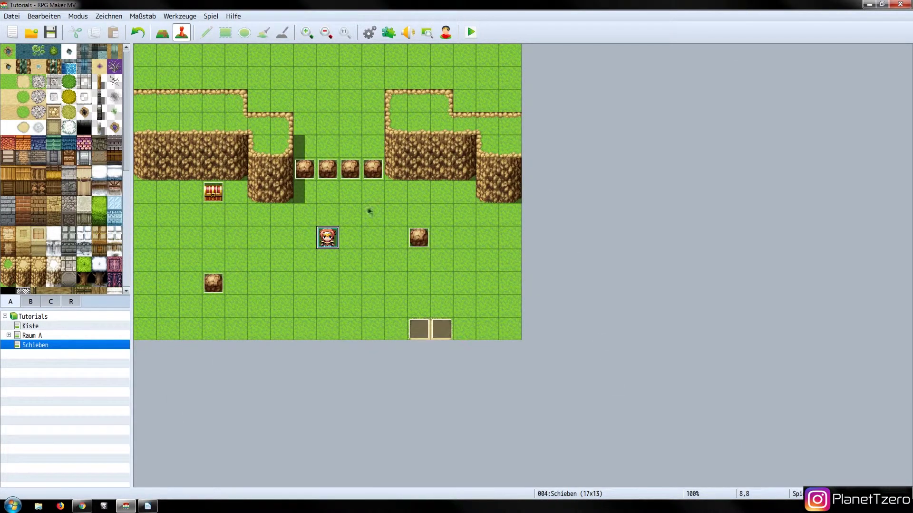
Create a new event on the map tile with an Actor1 character sprite
right_click(394, 195)
click(393, 192)
double_click(393, 192)
double_click(244, 297)
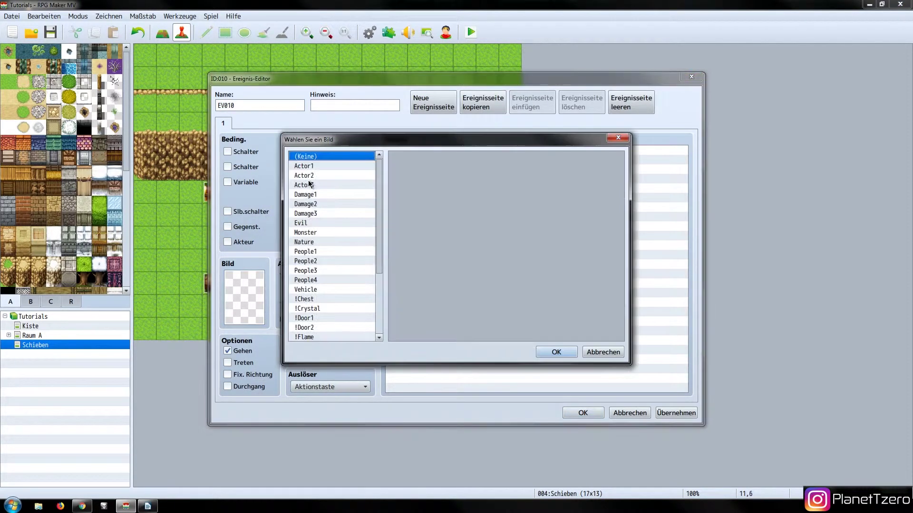
click(314, 167)
click(416, 164)
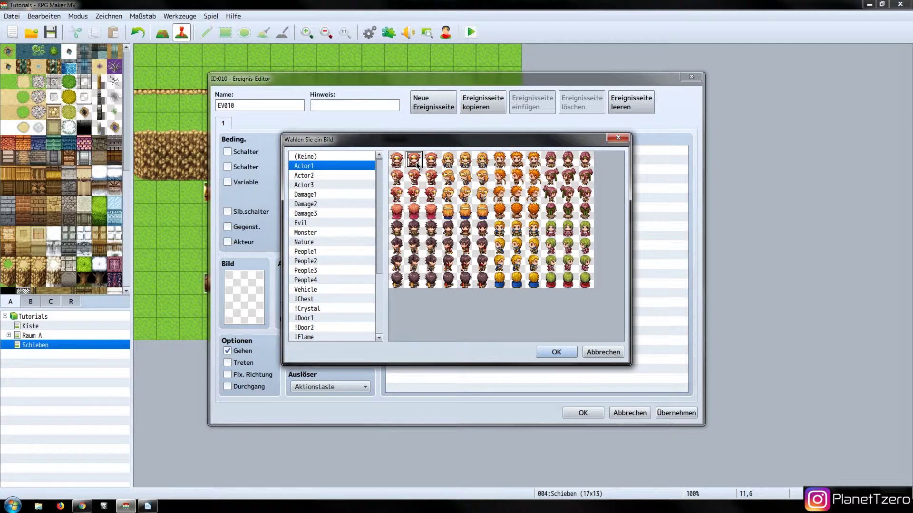
double_click(465, 164)
Add the message 'Tag Nacht ist AN!' and switch 0001 Tag und Nacht ON, then playtest
double_click(464, 164)
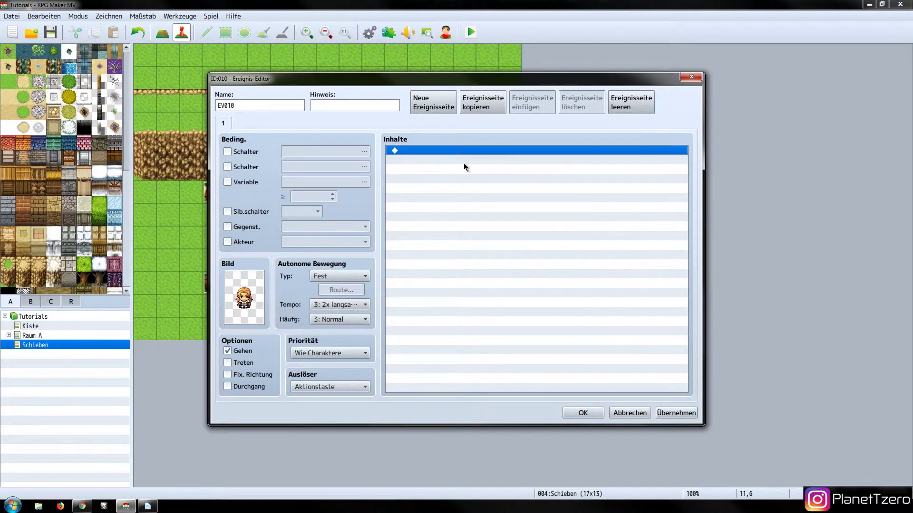
click(476, 154)
text(Tag nacht)
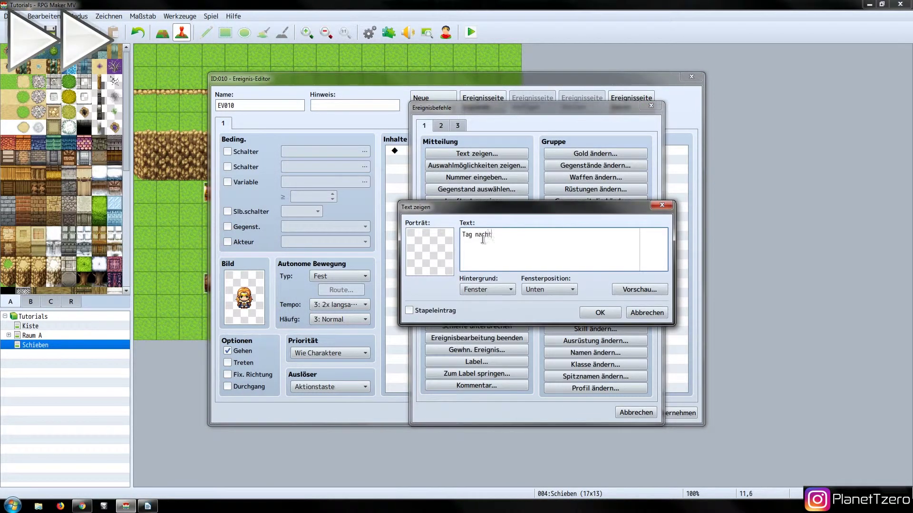
text(da)
click(600, 312)
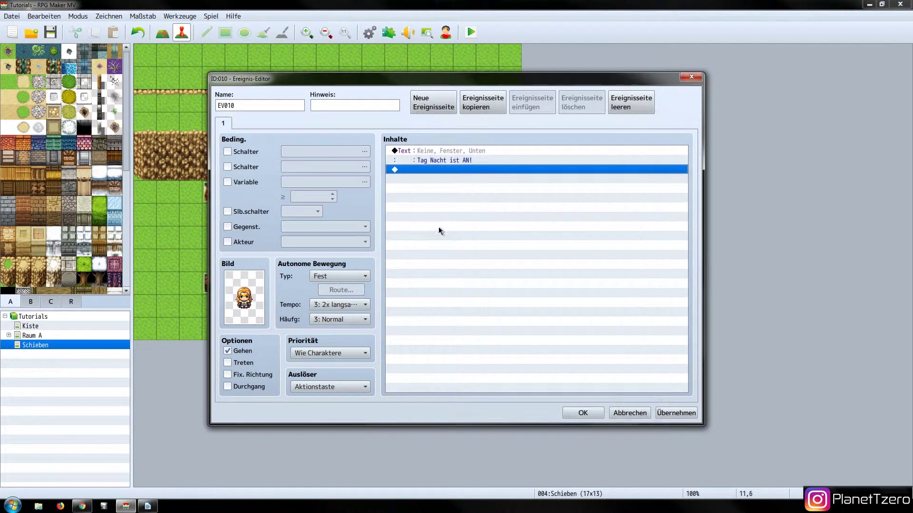
double_click(439, 227)
click(476, 234)
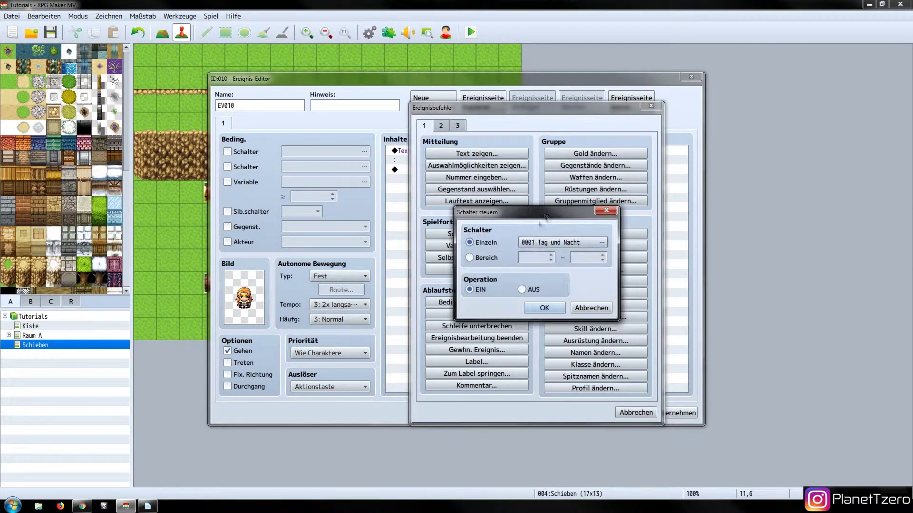
click(544, 307)
click(679, 412)
key(ctrl+r)
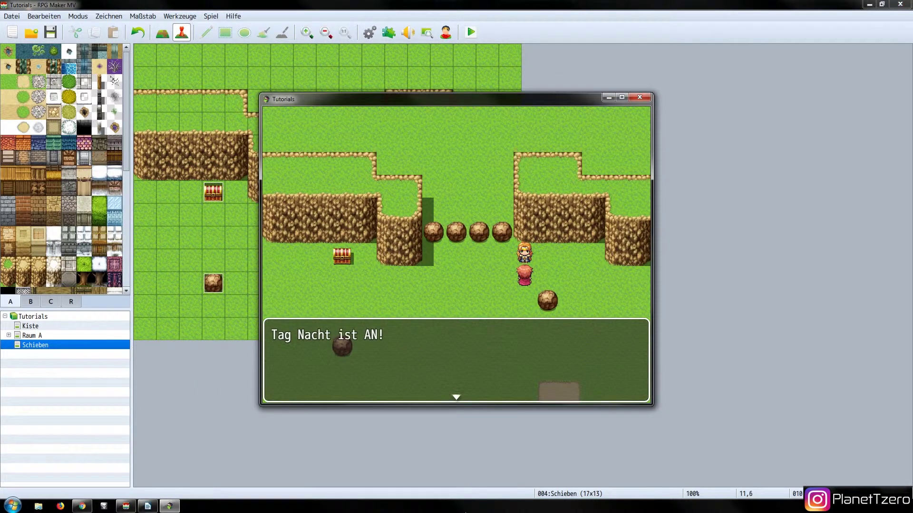
Dismiss the message, walk left as the map darkens, then close the game window
key(Return)
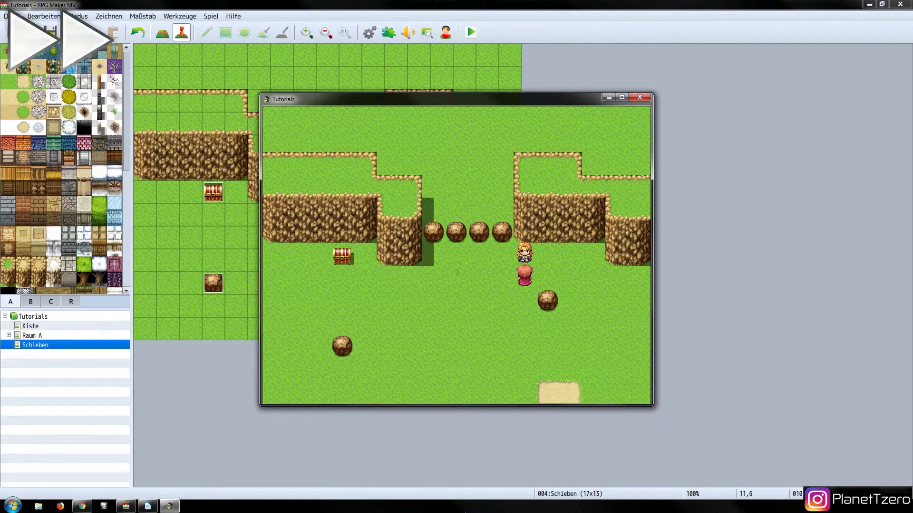
key(Left)
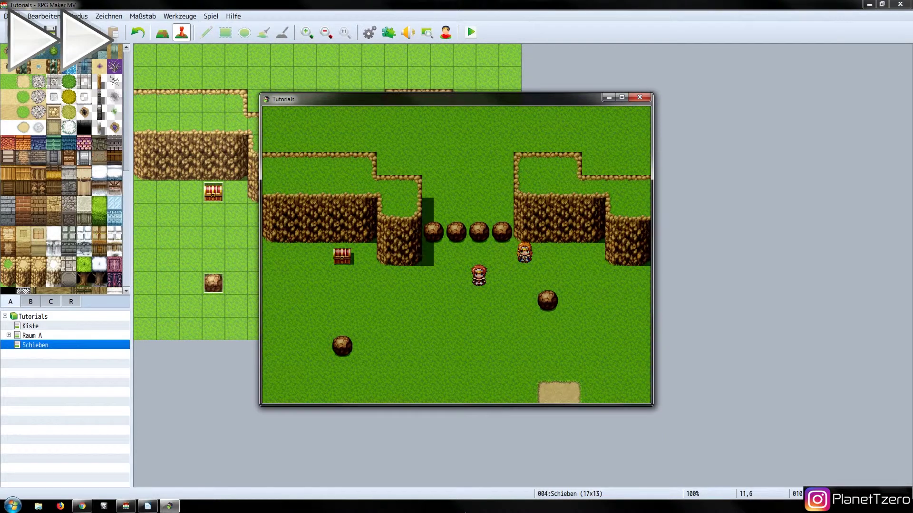
click(640, 97)
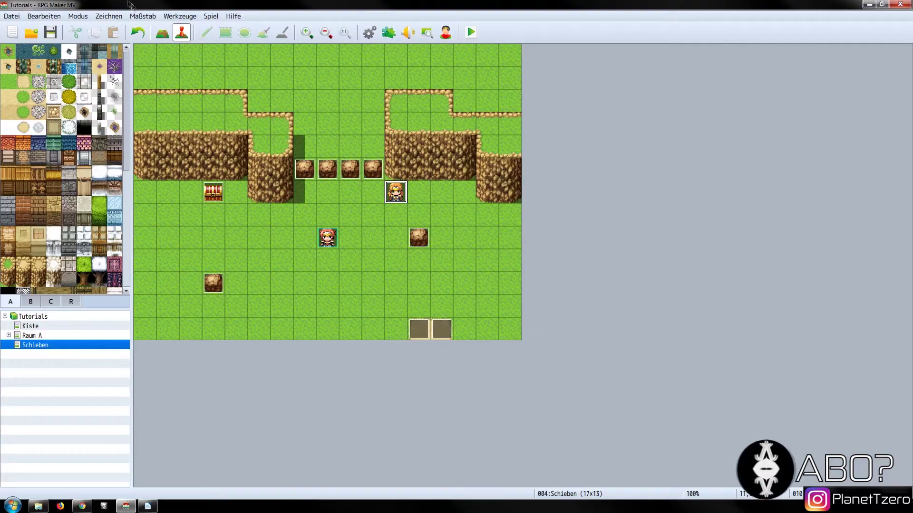
Add a command turning switch 0002, named 'Es ist Nacht', ON after the Steuerung = 3 tint
click(179, 16)
click(180, 16)
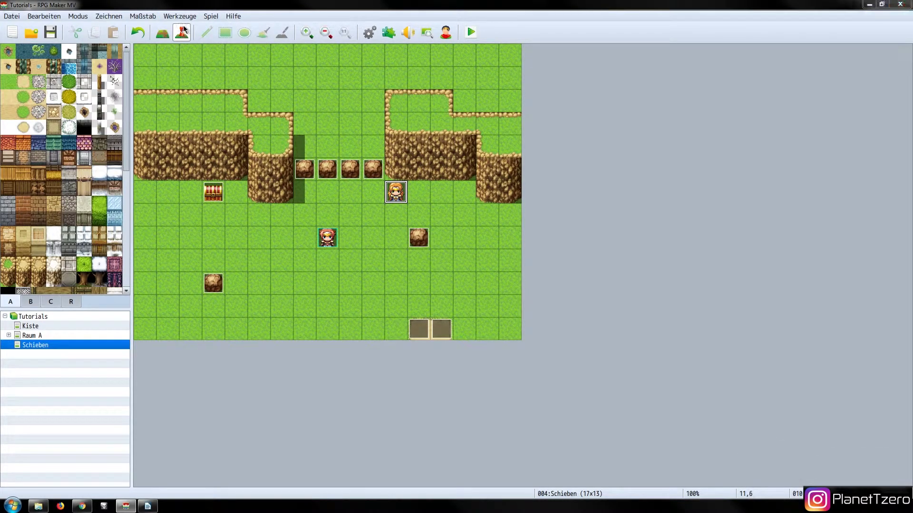
key(F9)
click(550, 274)
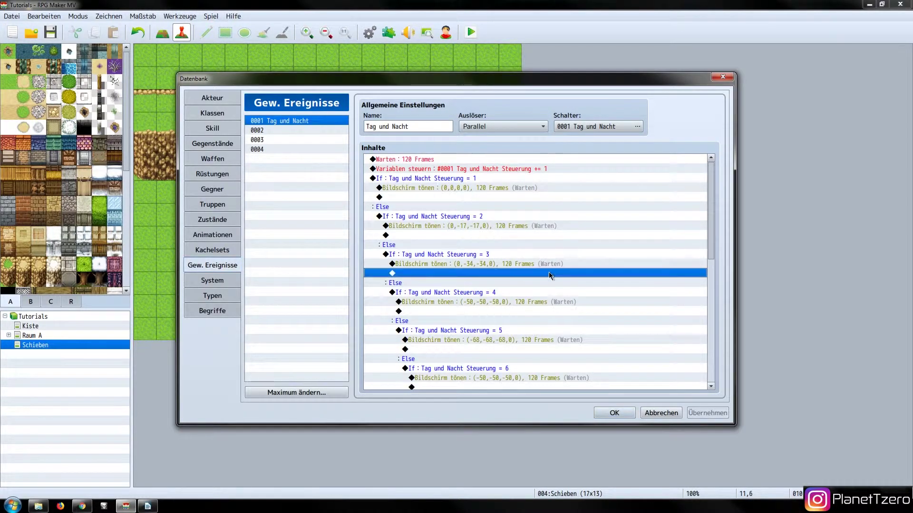
scroll(549, 272, down, 3)
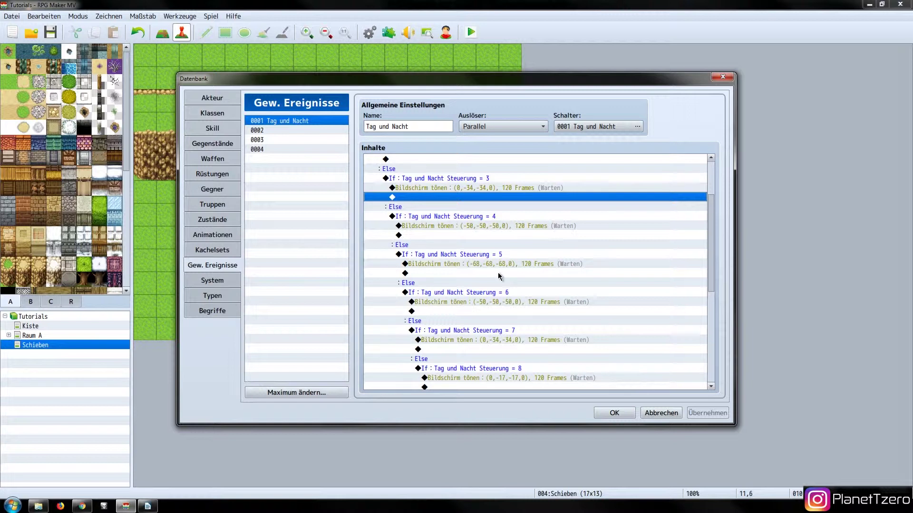
key(Return)
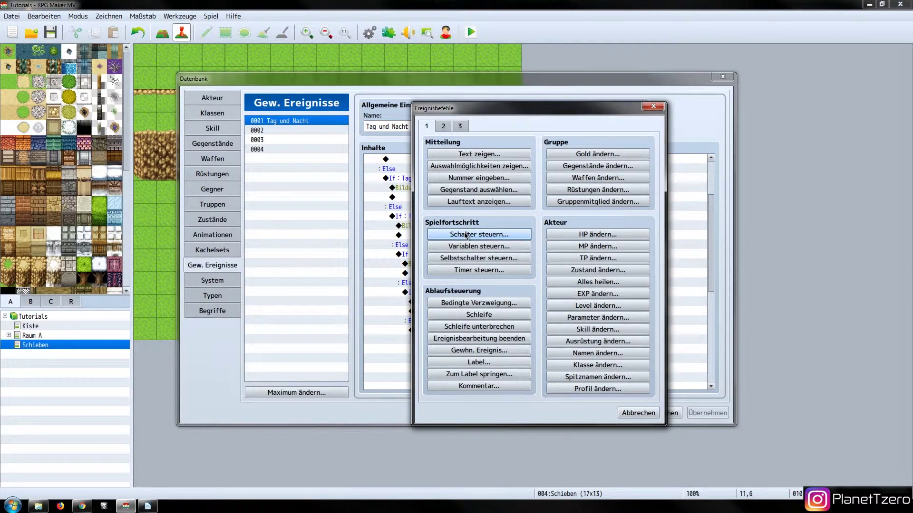
click(465, 235)
click(577, 245)
click(554, 171)
click(586, 359)
text(Es ist Nacht)
click(522, 382)
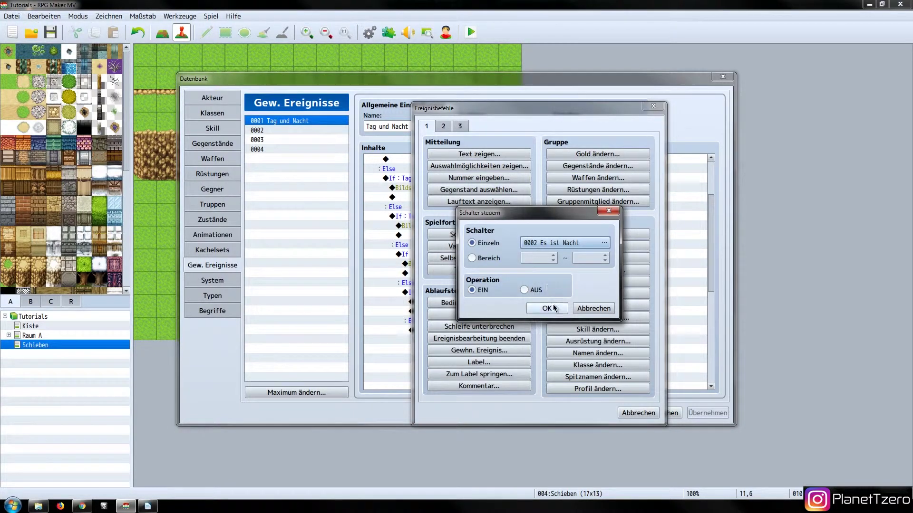
click(553, 308)
click(533, 276)
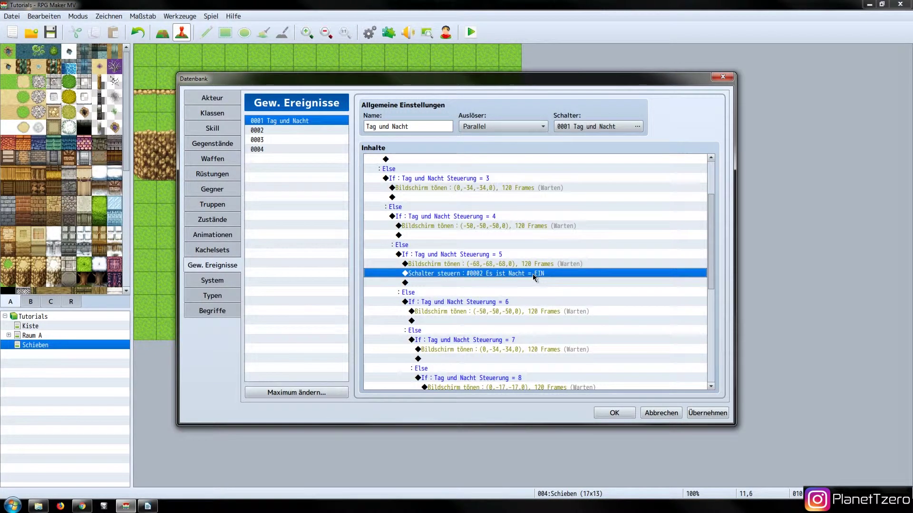
Paste that switch command below stage 9's variable reset, set it to OFF, and apply
scroll(532, 274, down, 5)
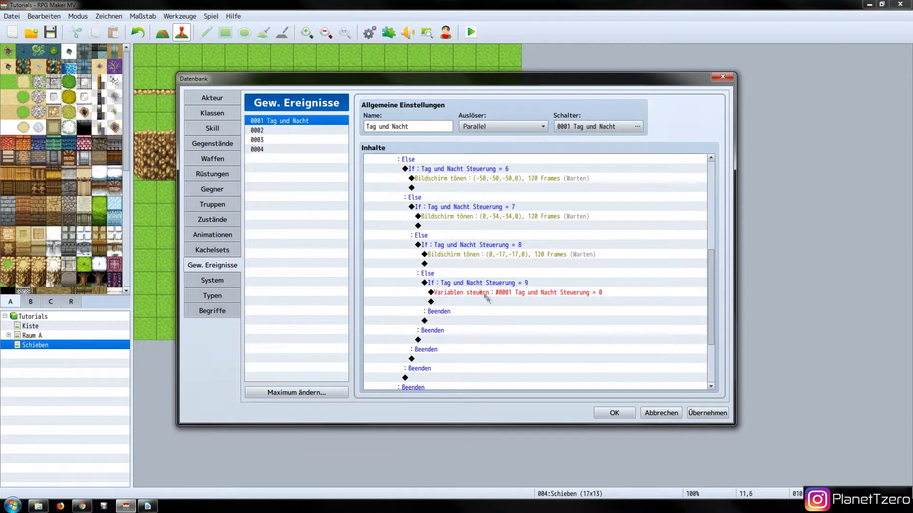
click(493, 295)
click(560, 304)
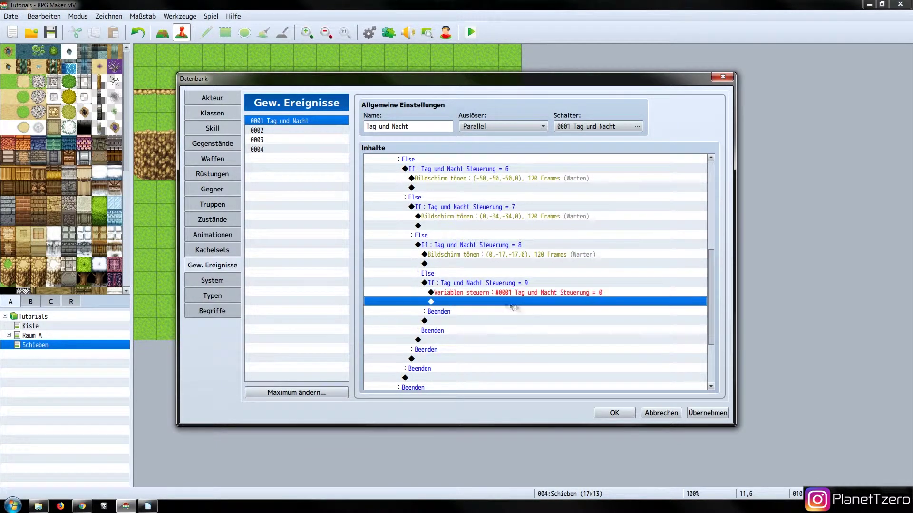
key(ctrl+v)
double_click(561, 303)
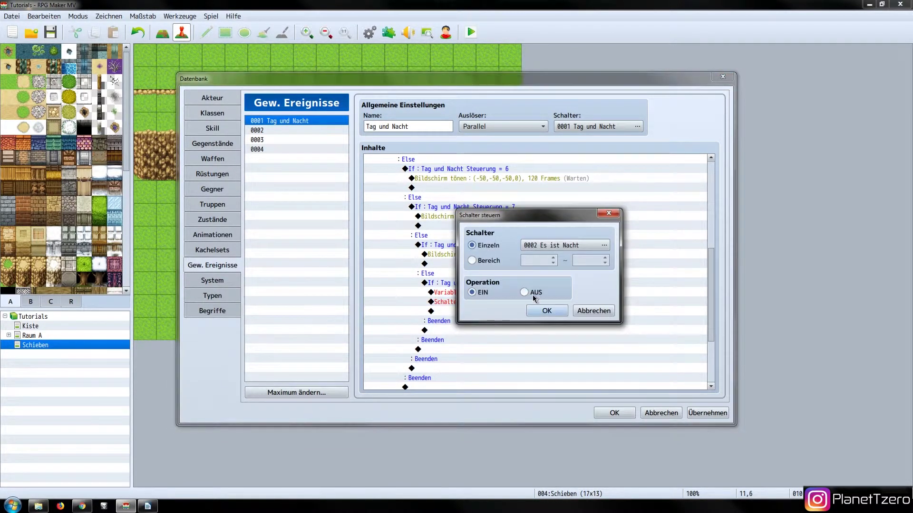
click(542, 314)
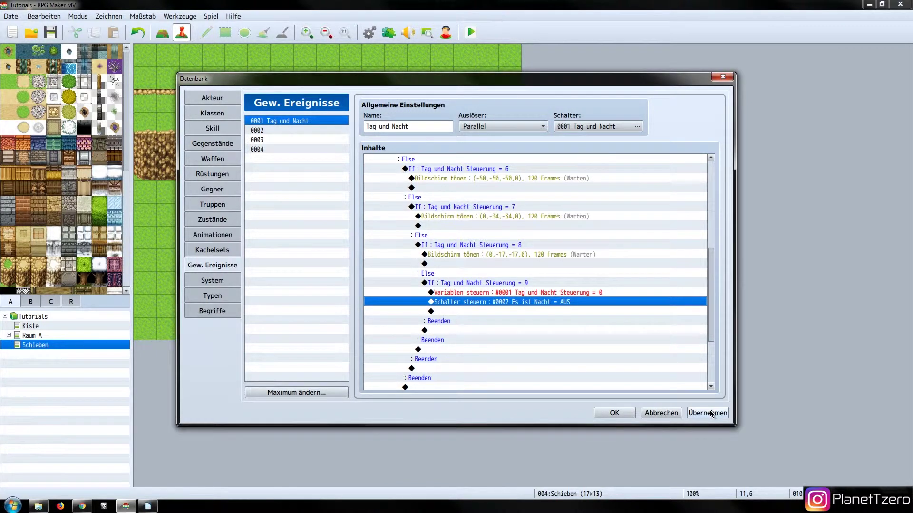
click(711, 413)
click(616, 413)
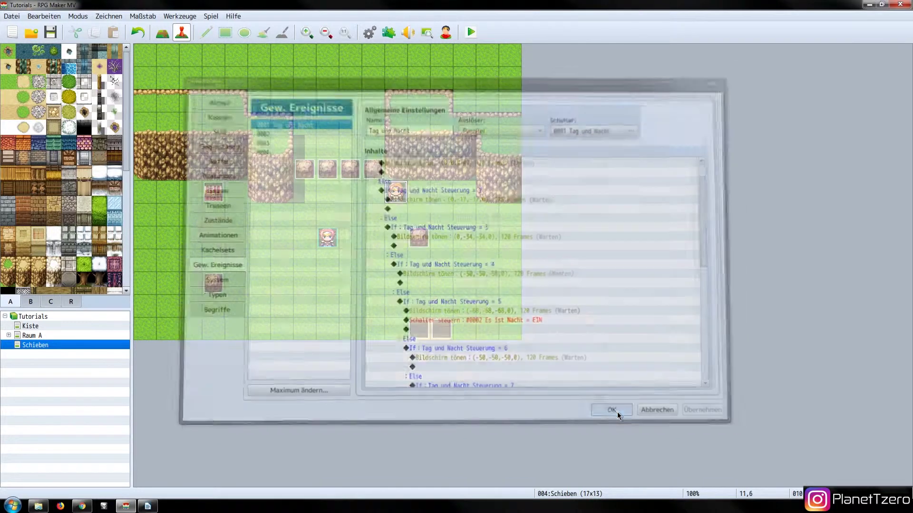
In Raum A, duplicate the door event's page and clear all commands from page 2
click(31, 336)
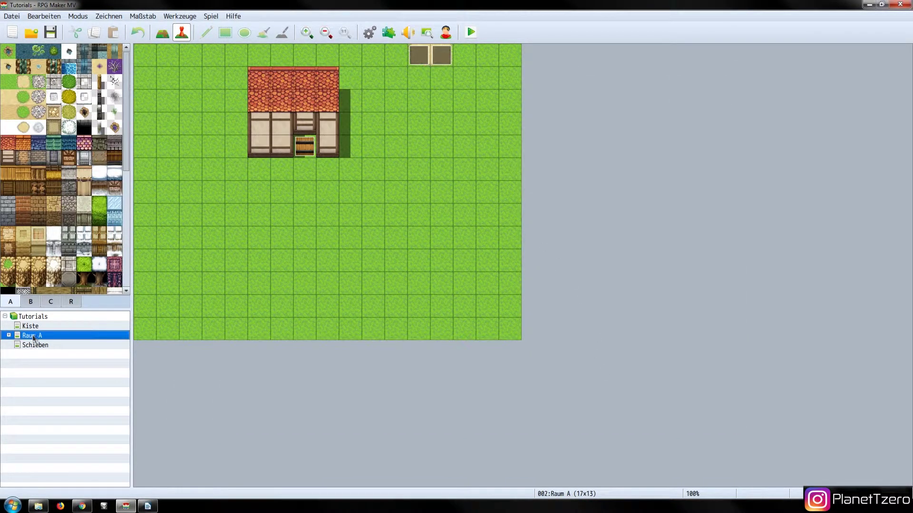
double_click(307, 146)
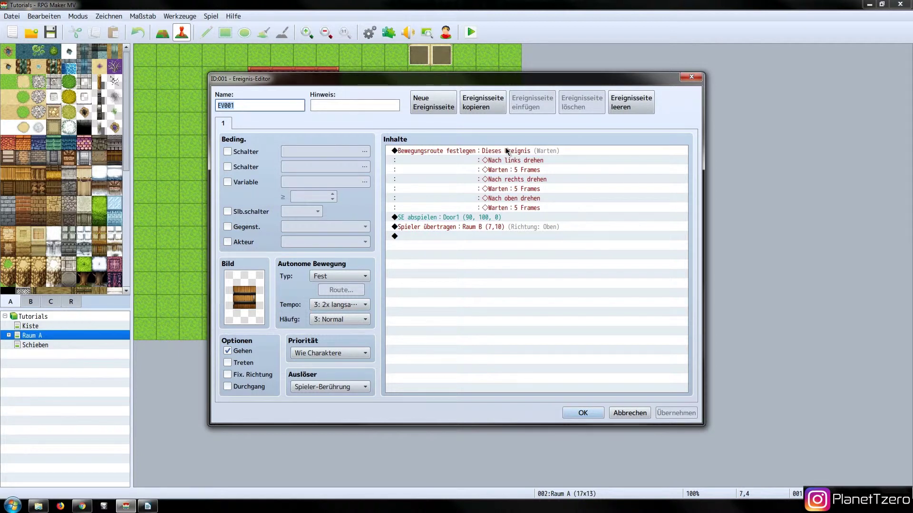
click(494, 105)
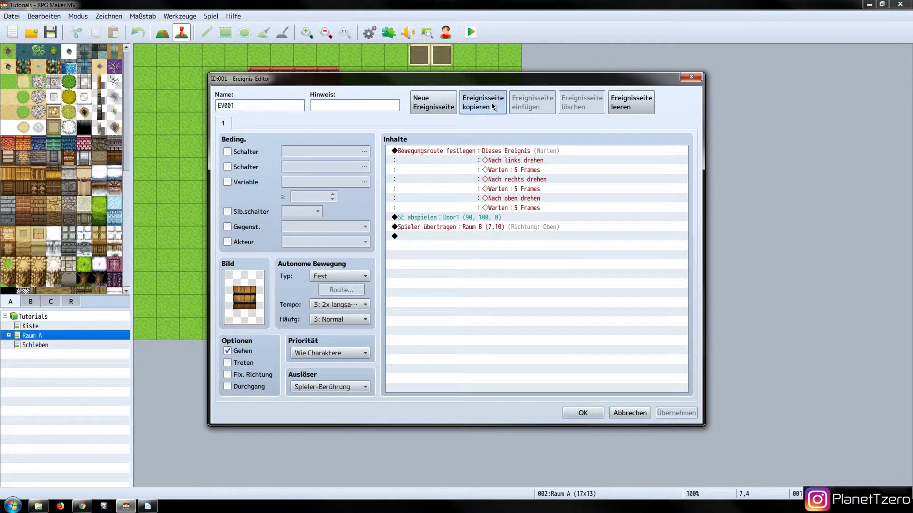
click(521, 106)
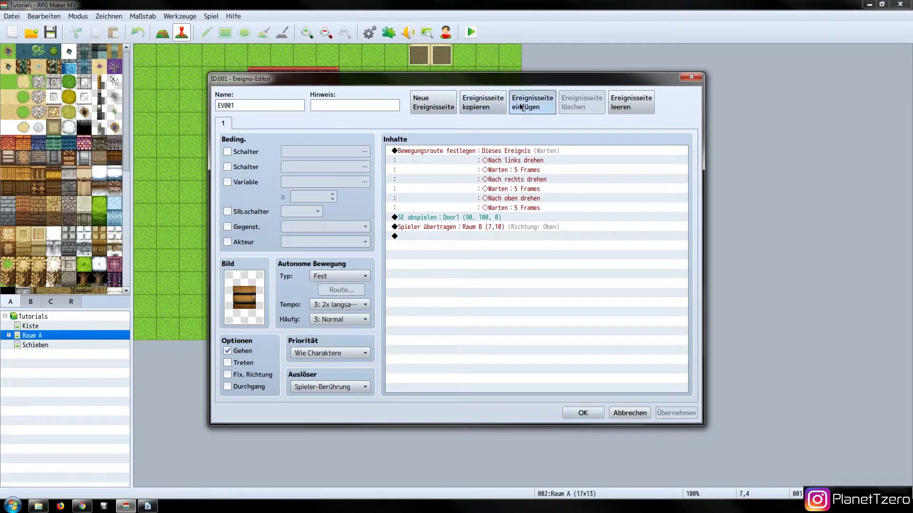
click(505, 150)
key(Delete)
key(Delete)
key(Delete)
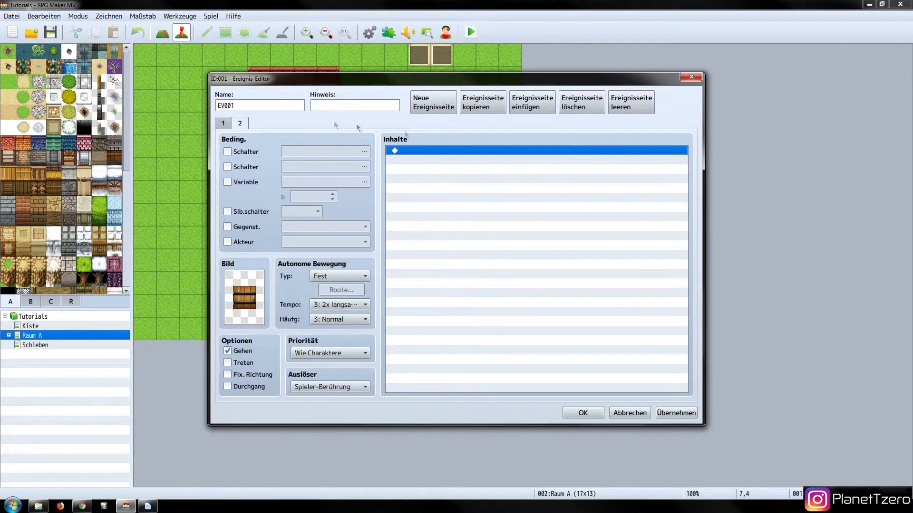
Condition page 2 on switch 0002 Es ist Nacht and show 'Leider Nachts geschlossen!!!'
click(243, 156)
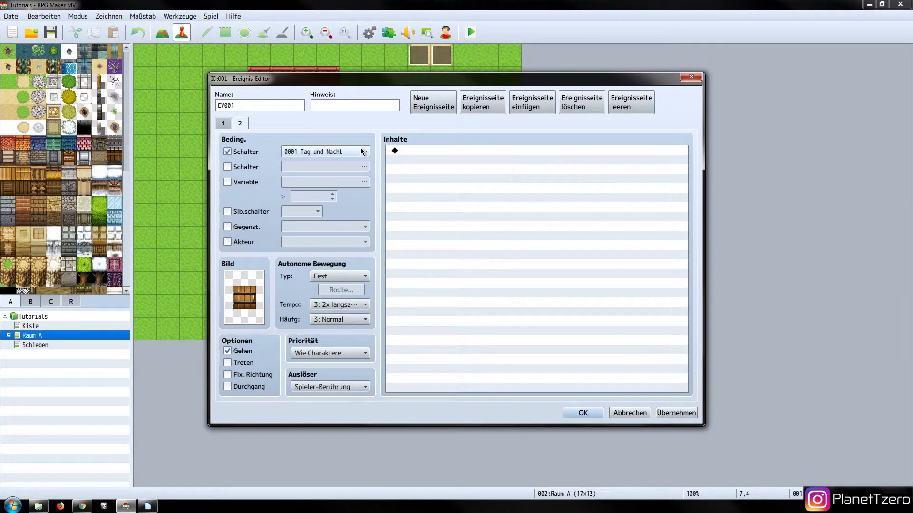
click(364, 152)
click(488, 158)
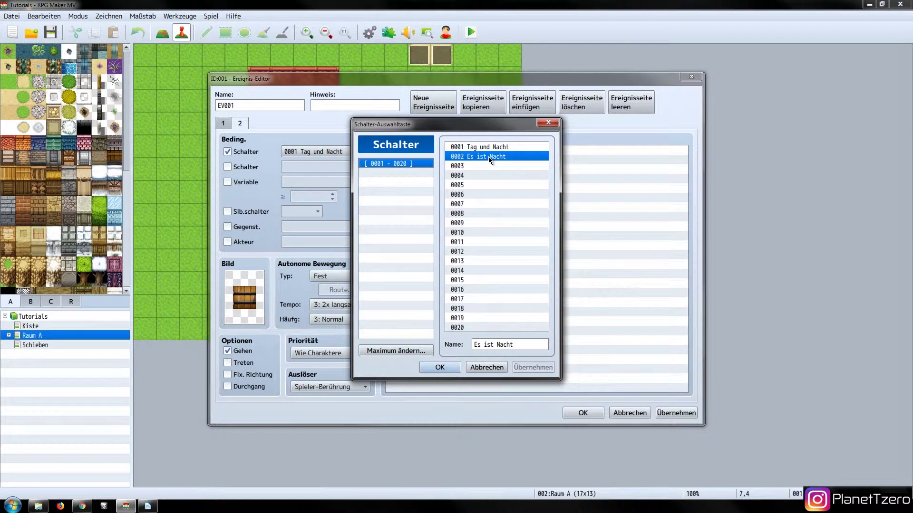
double_click(489, 156)
double_click(491, 164)
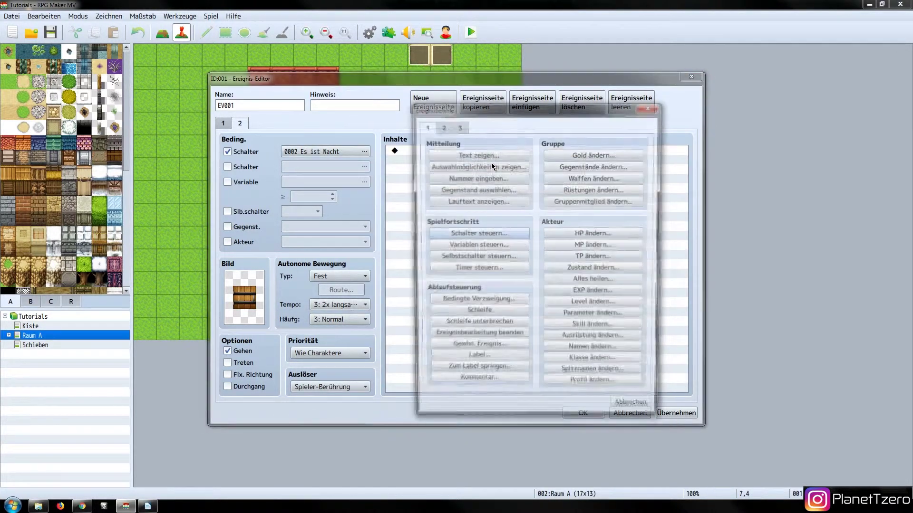
click(487, 155)
text(leide)
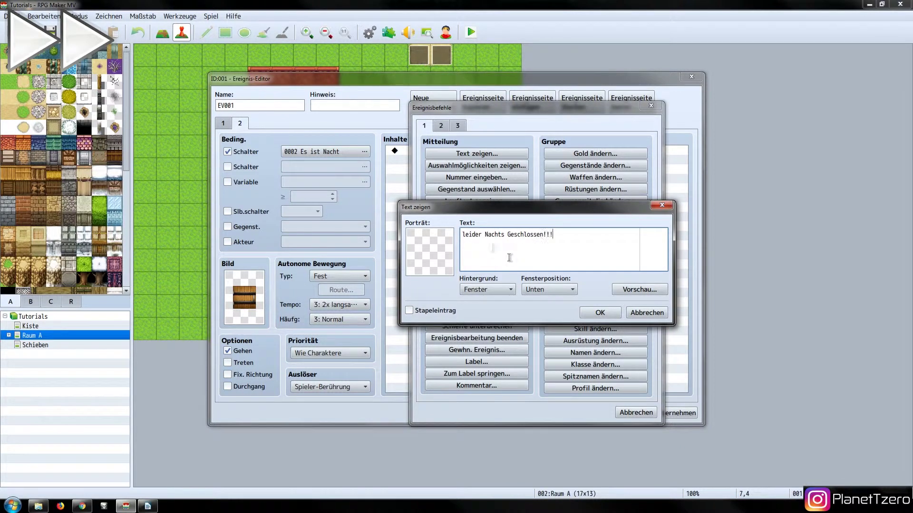
click(600, 312)
click(581, 414)
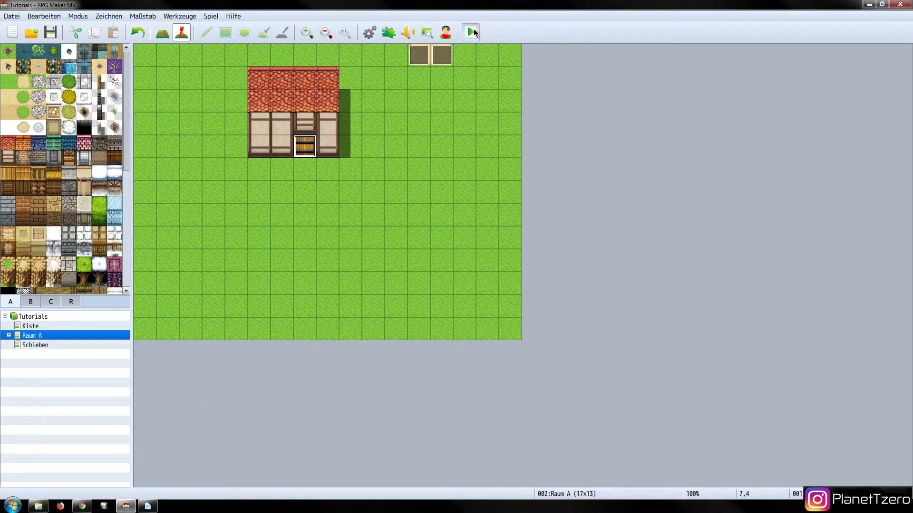
Save and play-test, triggering the door to see 'Leider Nachts geschlossen!!!'
click(473, 32)
click(423, 274)
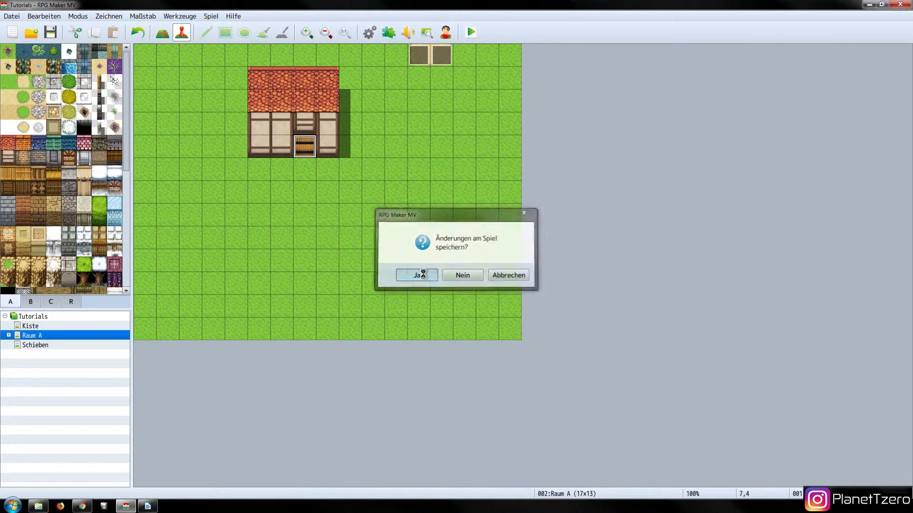
key(Return)
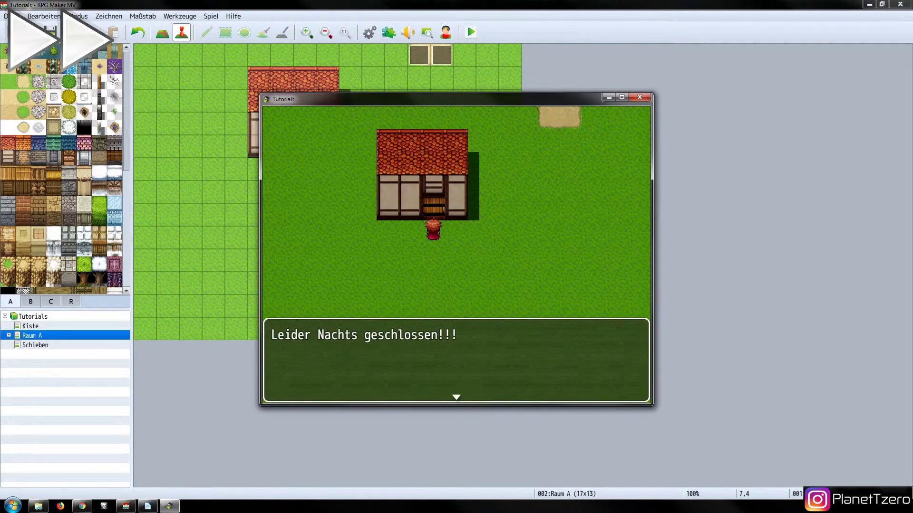
key(Return)
key(Return)
key(Return)
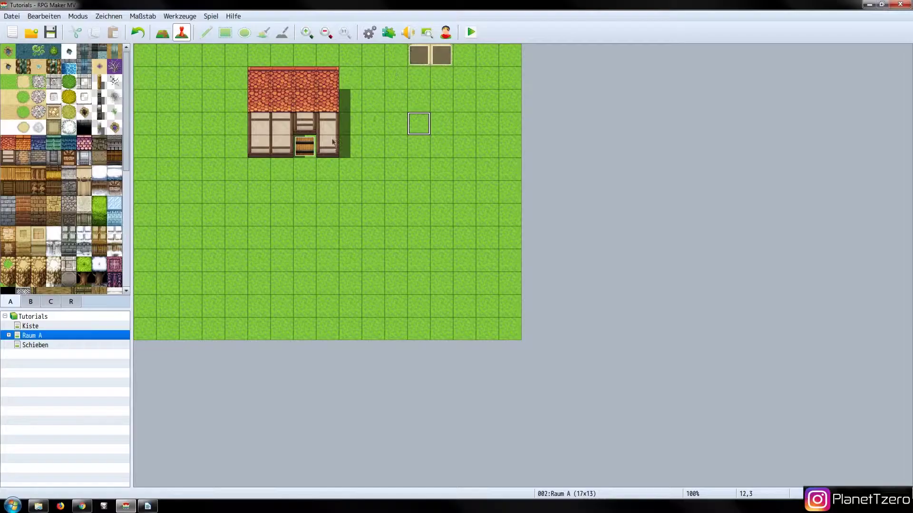
Start the door's page 1 by turning switch 0003, renamed InDoor, ON
double_click(309, 151)
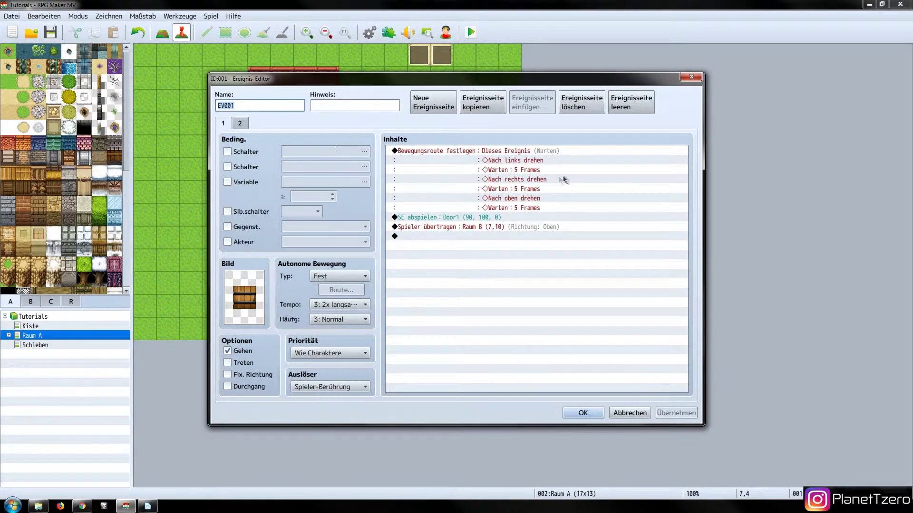
click(523, 155)
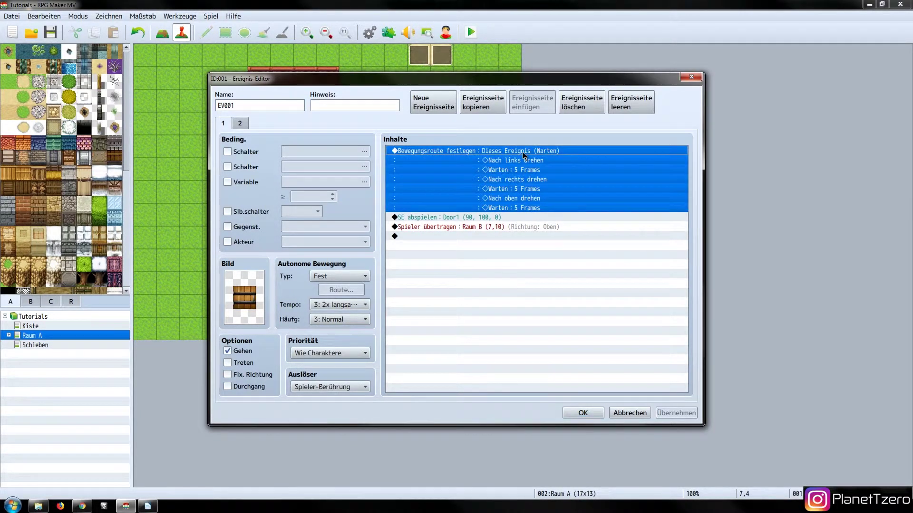
key(Insert)
click(474, 233)
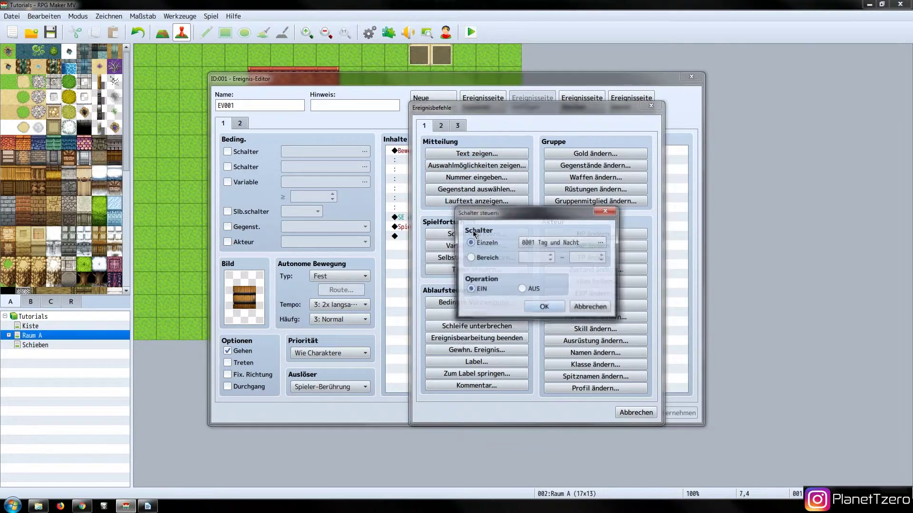
click(542, 243)
click(581, 359)
text(InDoor)
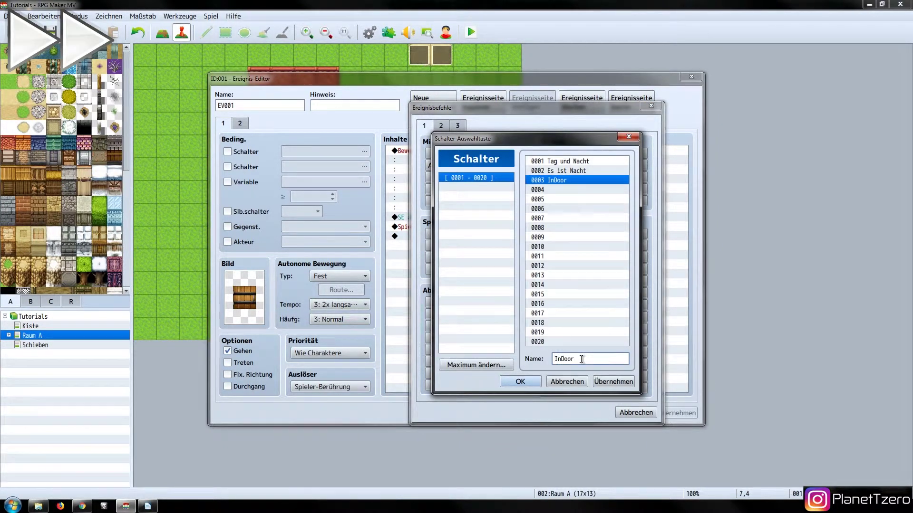
key(Return)
click(527, 297)
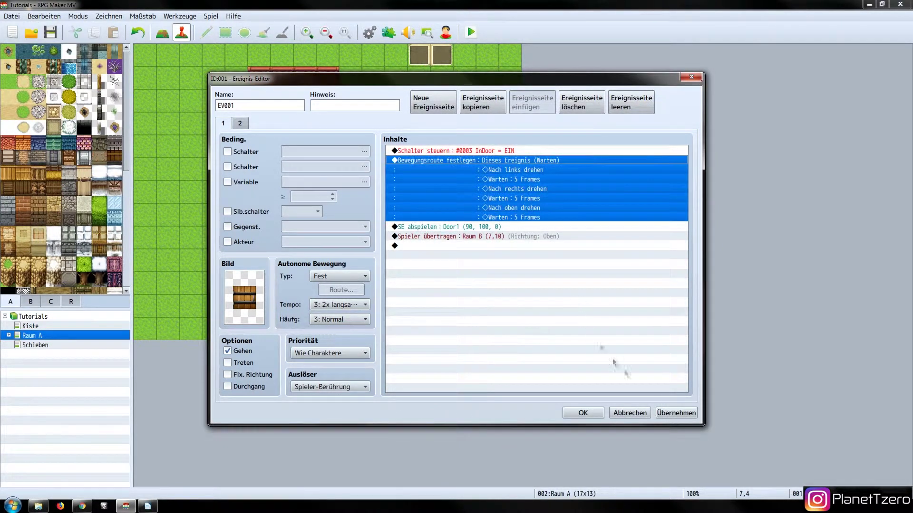
click(677, 413)
click(583, 413)
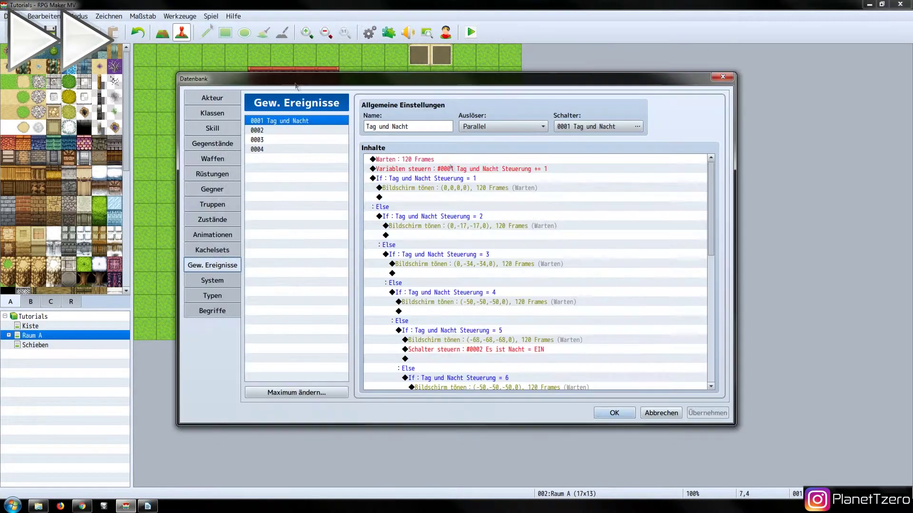
Insert a Conditional Branch 'InDoor is ON' with Else above stage 1's tint
click(511, 189)
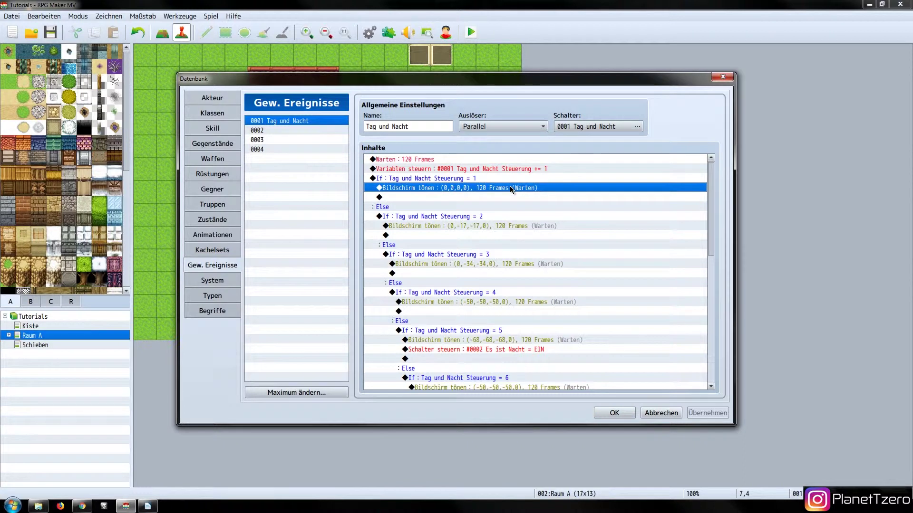
key(Insert)
click(478, 300)
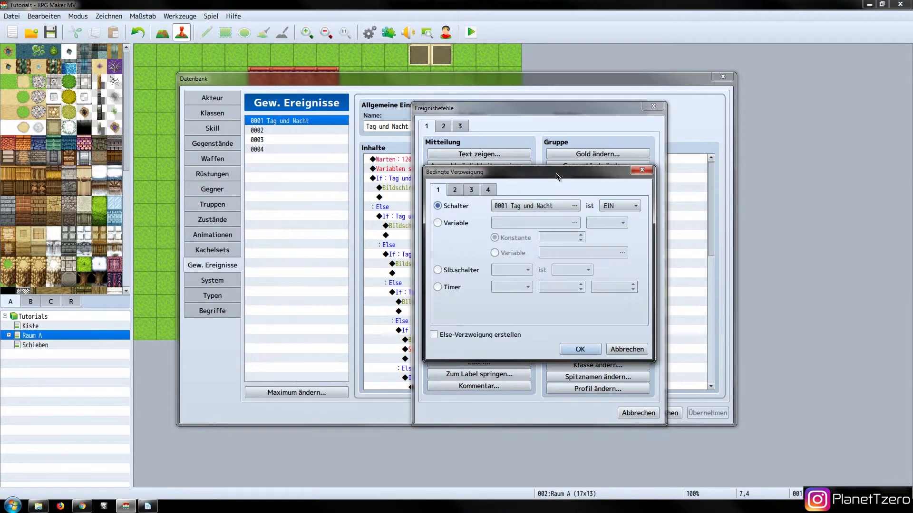
click(559, 206)
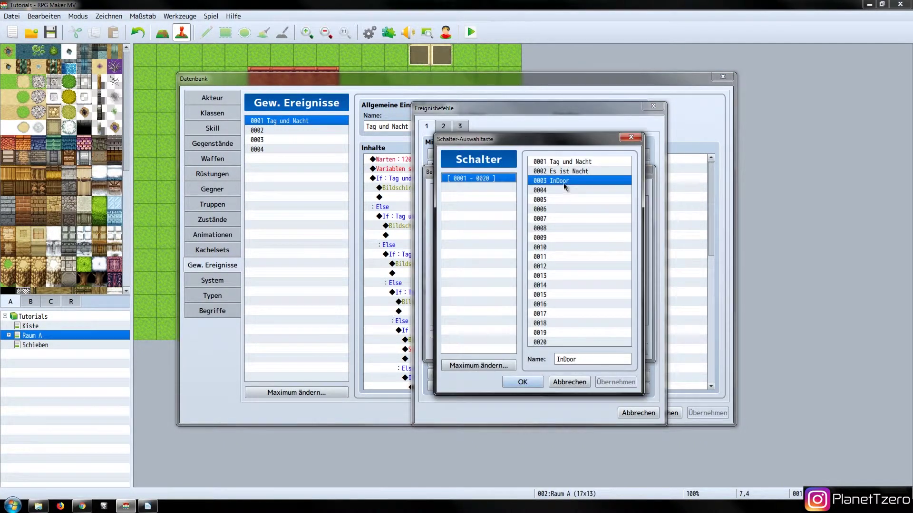
double_click(565, 183)
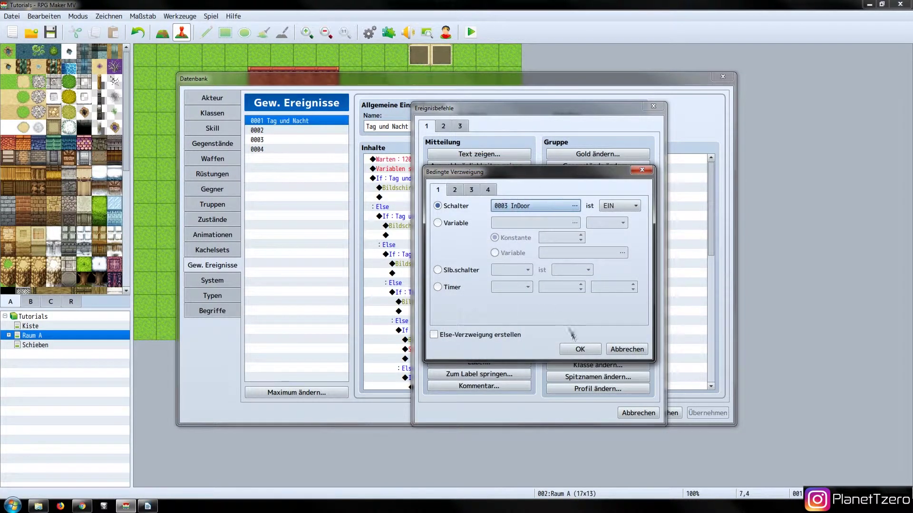
click(467, 335)
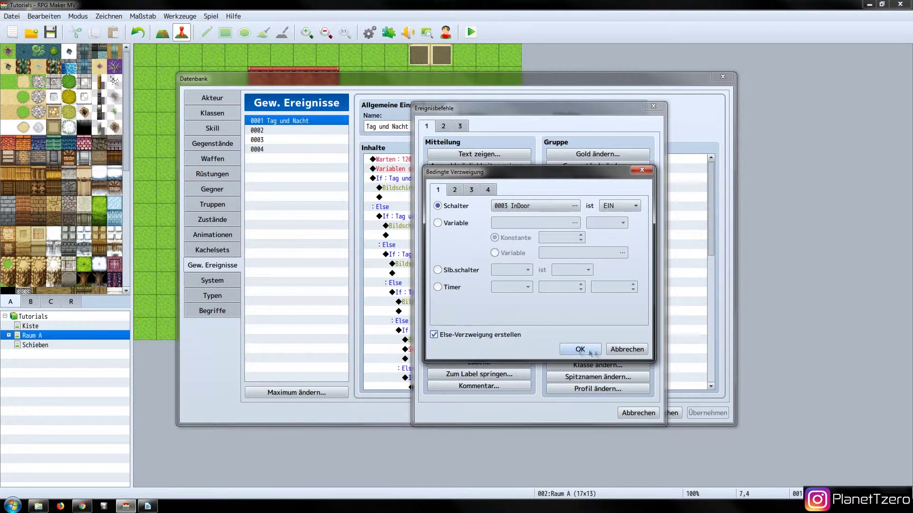
click(580, 349)
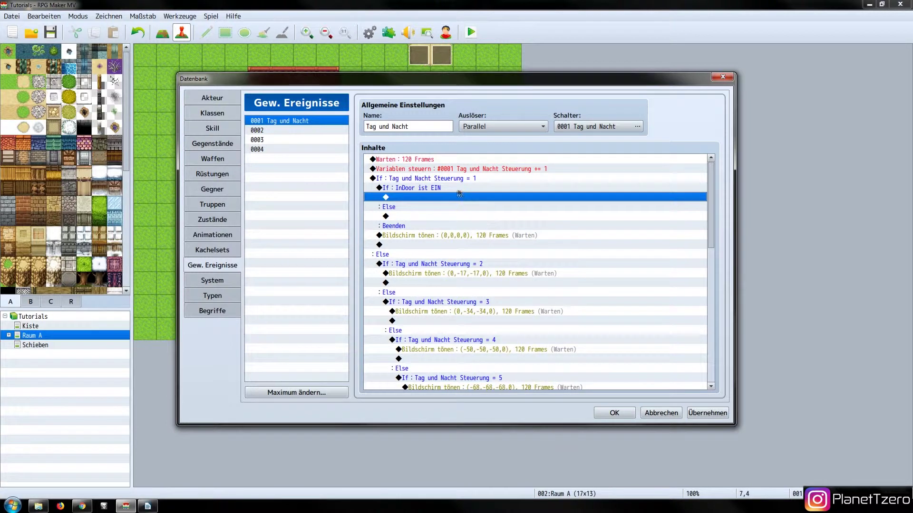
Move the tint into the Else branch, add a 120-frame wait in the If branch, and apply
click(458, 235)
key(Delete)
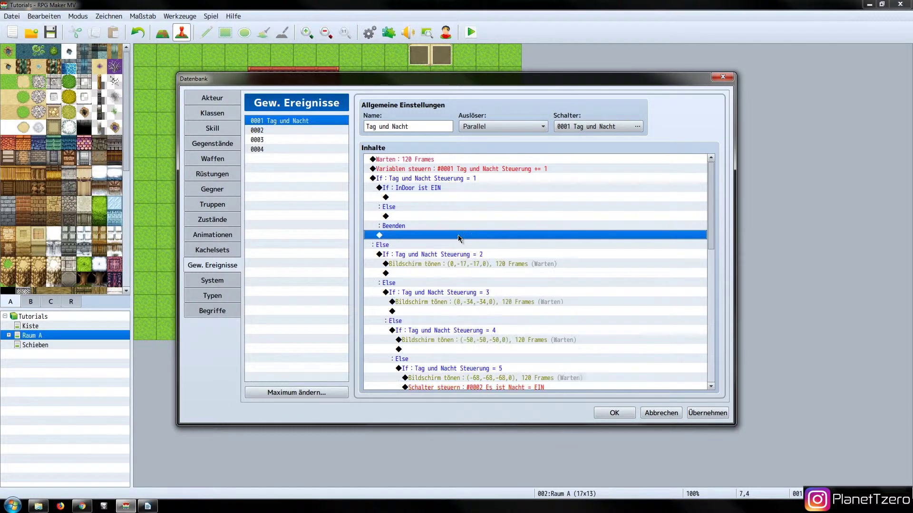
click(431, 215)
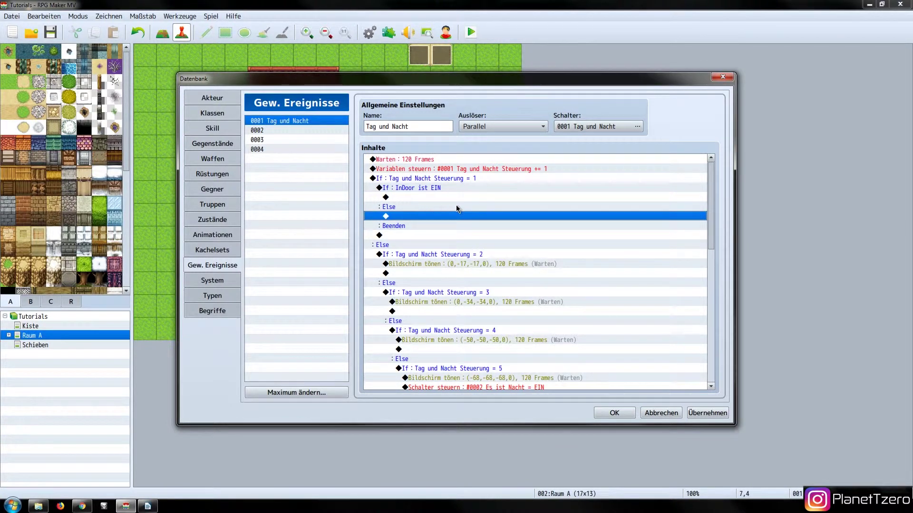
key(ctrl+v)
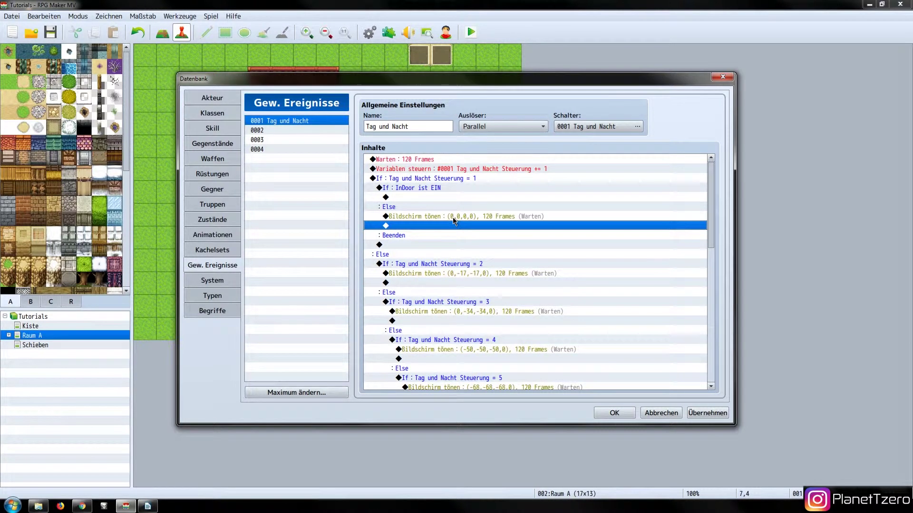
click(453, 218)
double_click(452, 198)
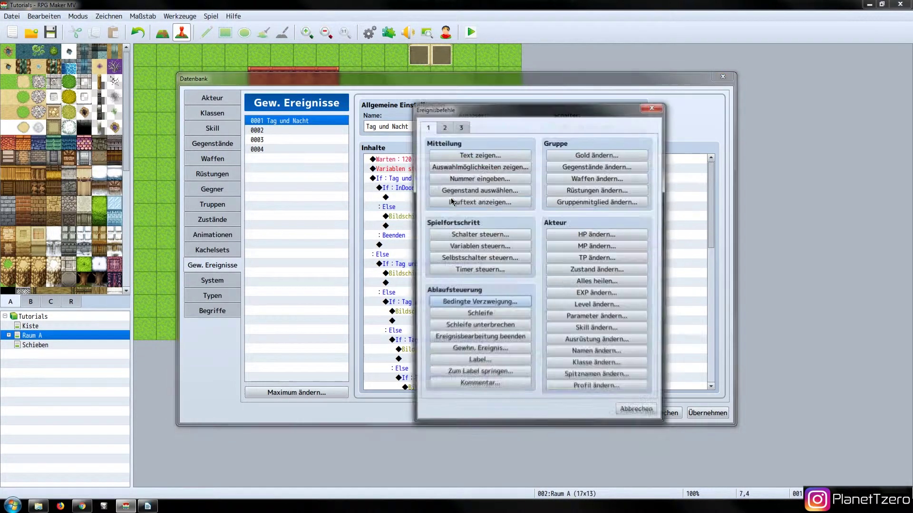
click(720, 413)
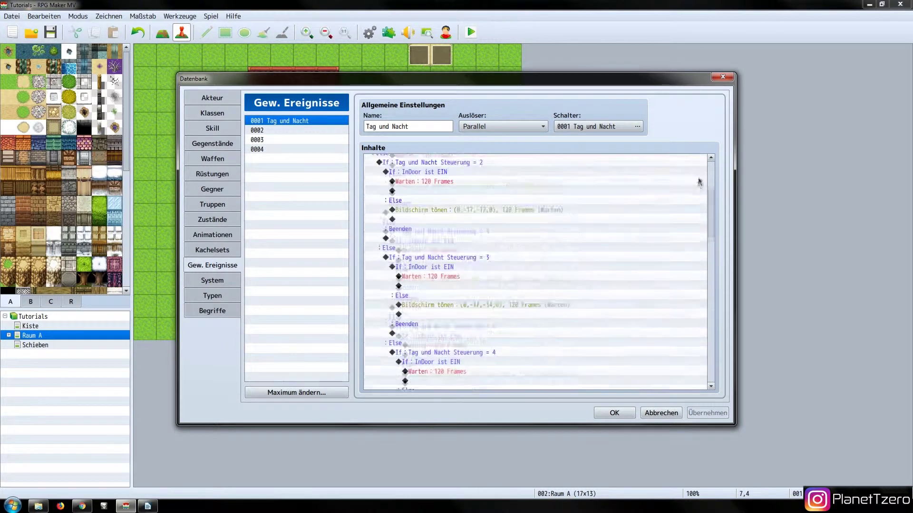
Reopen the Database on the Tag und Nacht common event
scroll(699, 181, up, 5)
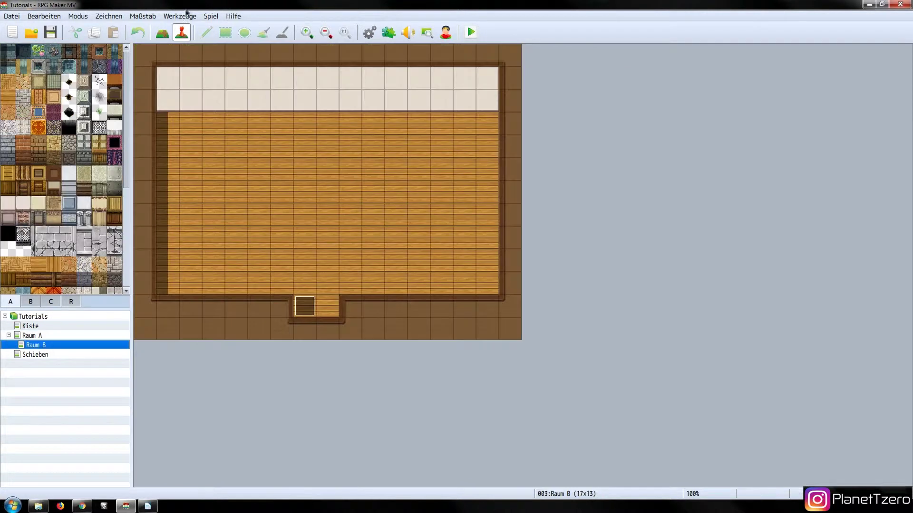
click(180, 16)
click(185, 26)
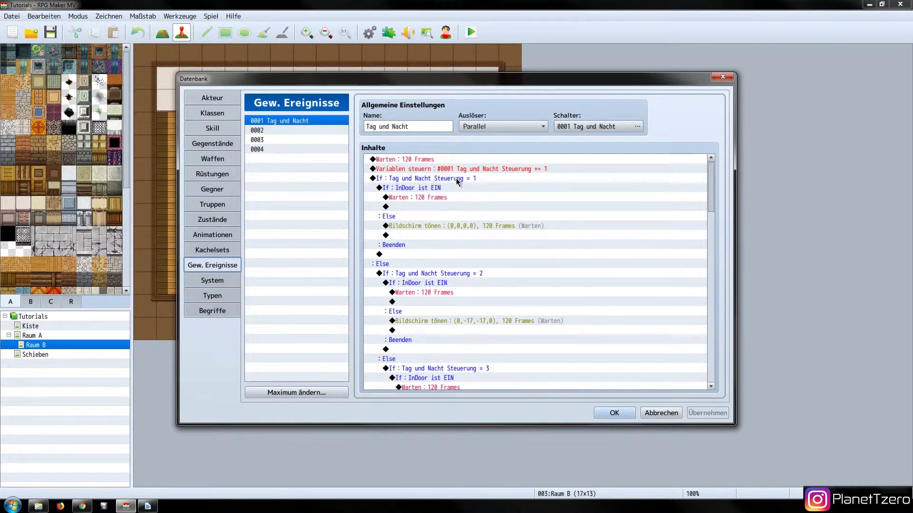
Copy all Tag und Nacht commands and paste them into Raum B's door event at the sound line
key(ctrl+a)
click(613, 412)
double_click(307, 306)
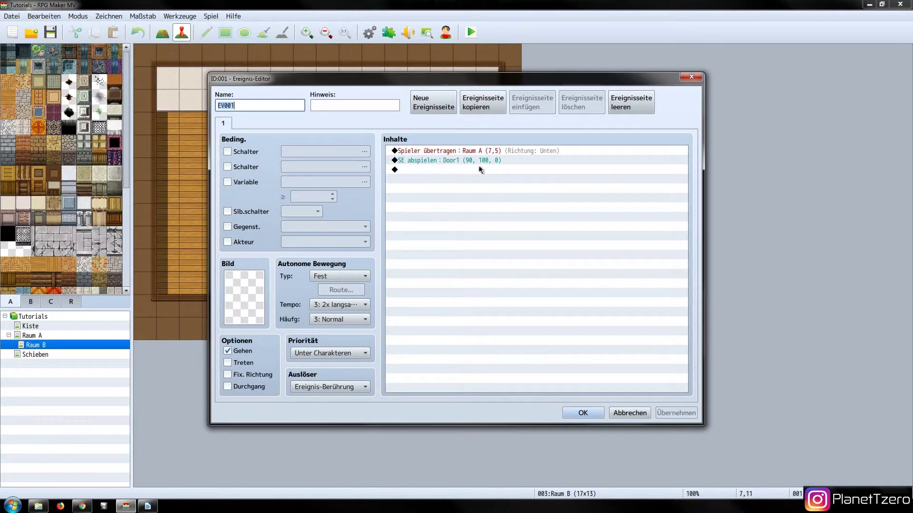
click(483, 162)
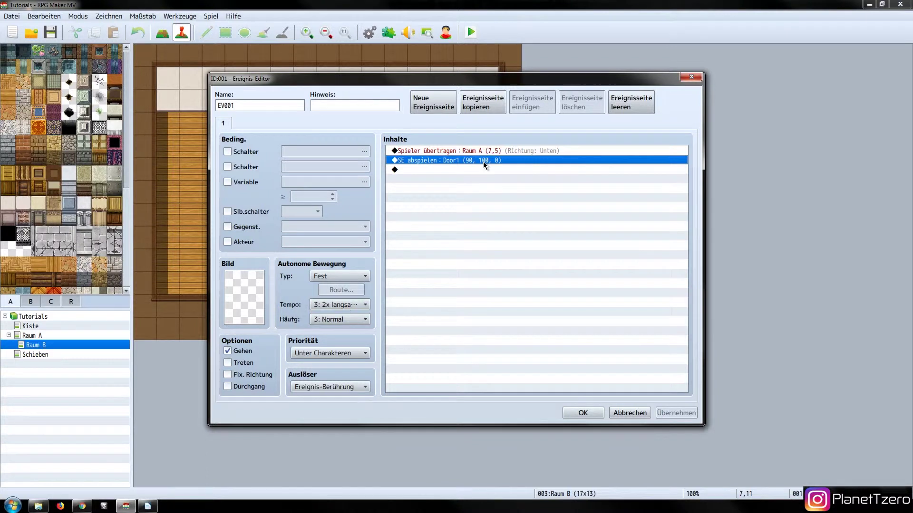
key(ctrl+v)
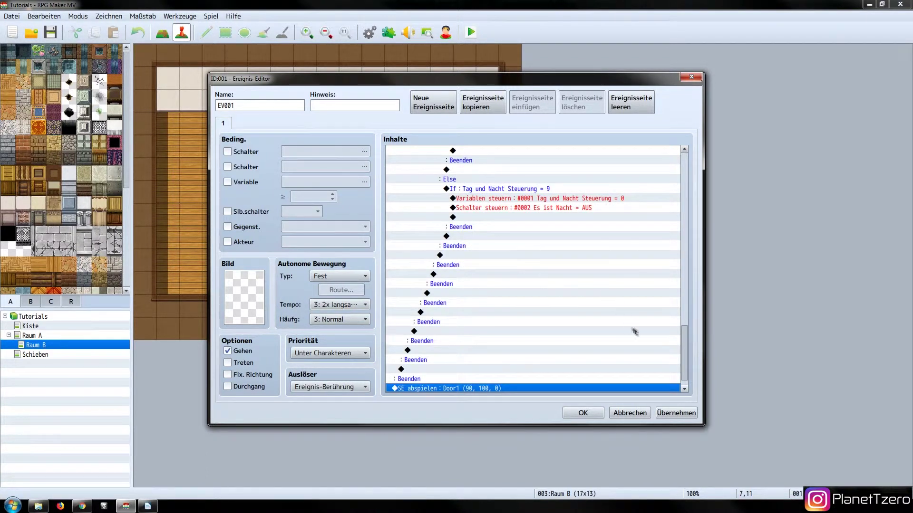
drag(684, 336, 676, 153)
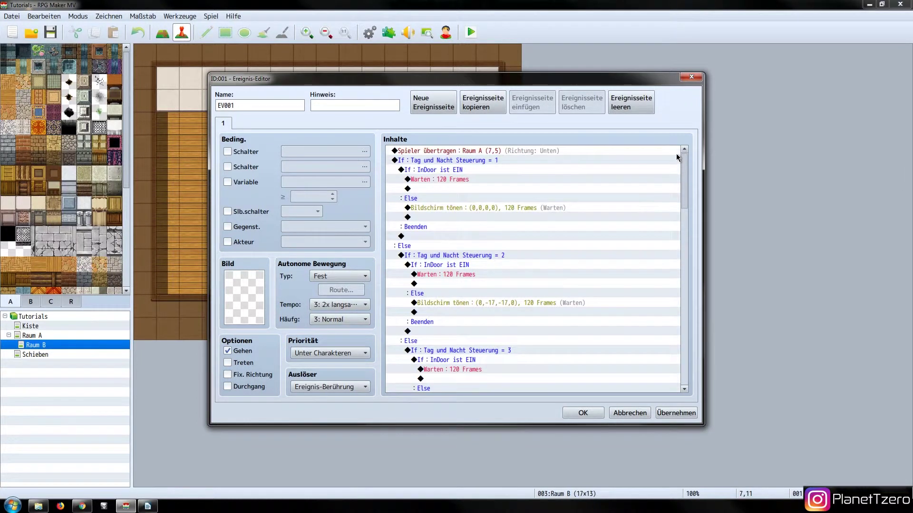
click(488, 209)
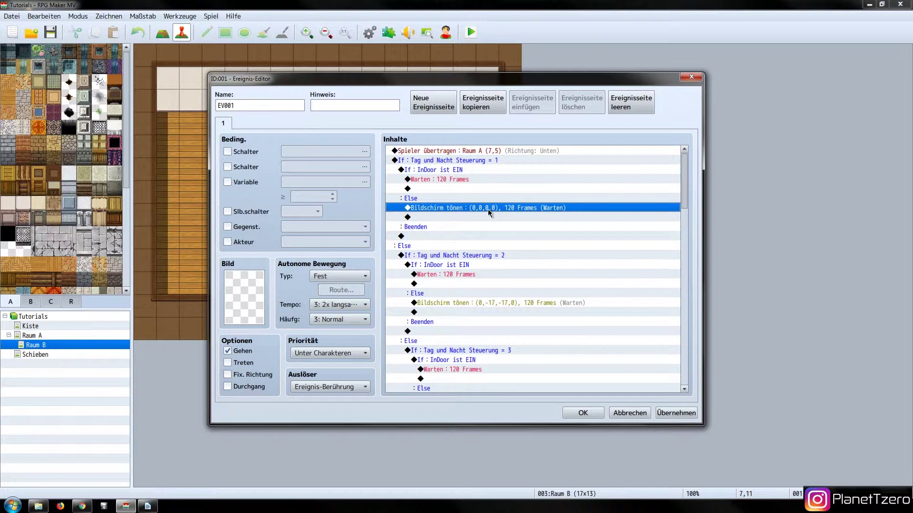
Replace stage 1's InDoor branch with its tint, set to 1 frame without waiting
key(Delete)
click(466, 167)
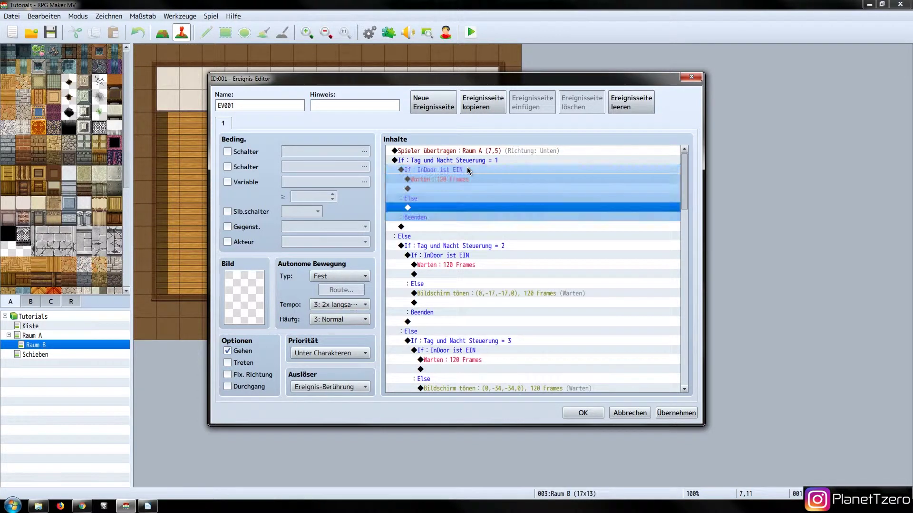
key(Delete)
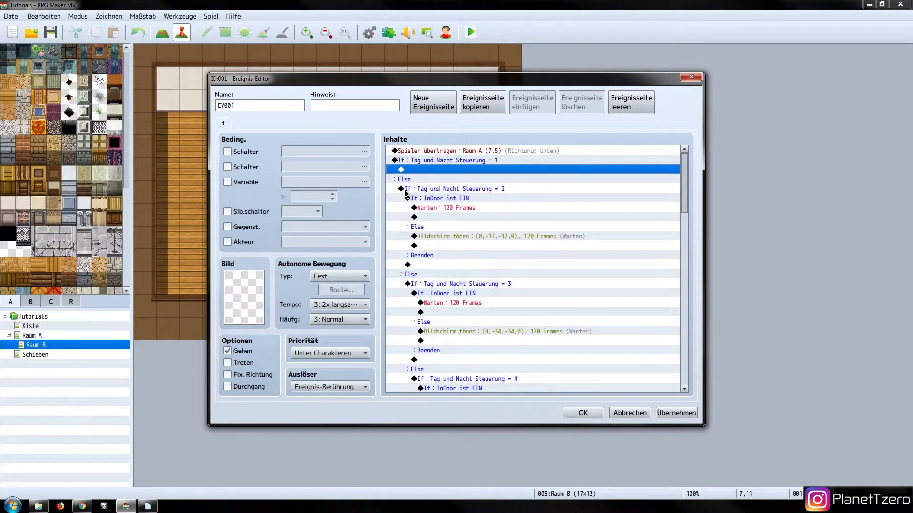
key(ctrl+v)
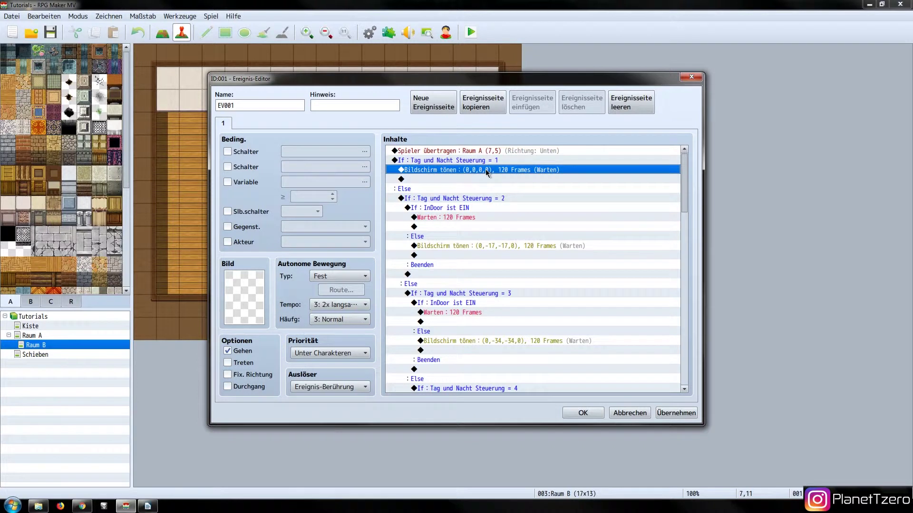
double_click(486, 171)
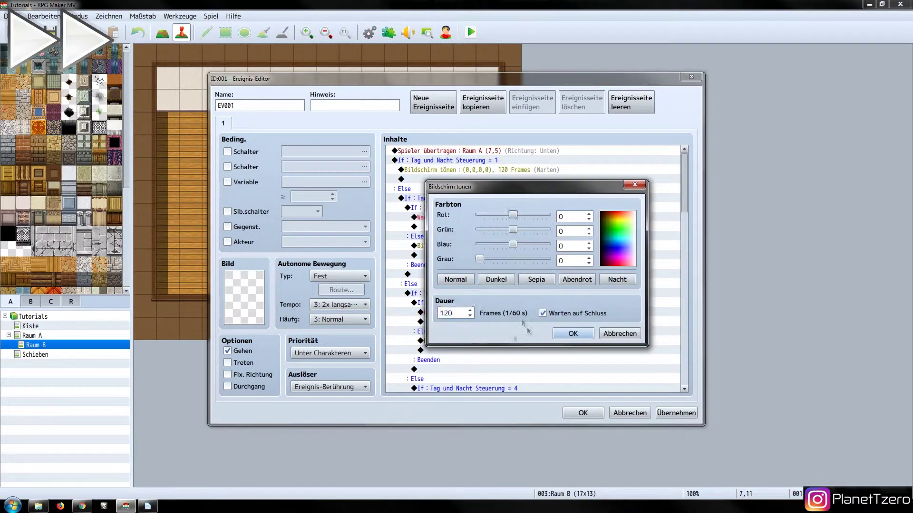
click(582, 334)
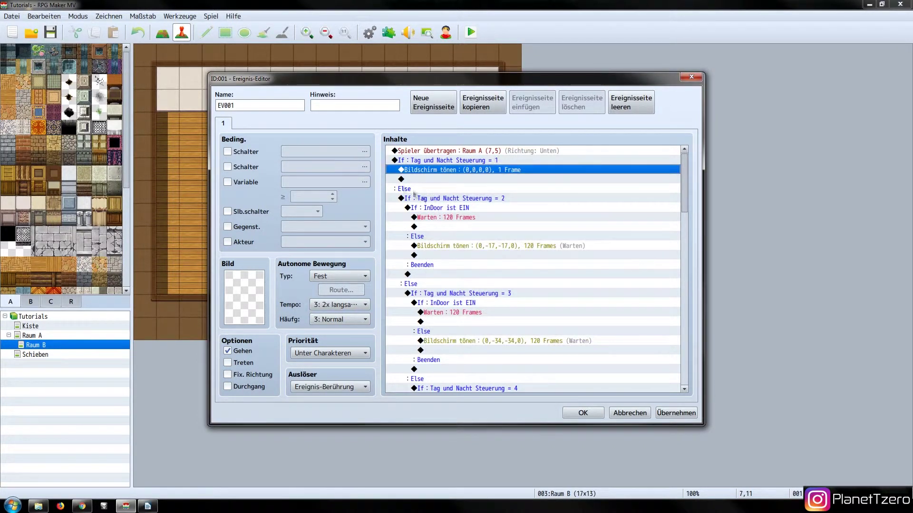
Strip the InDoor checks from the remaining stages and close the door event with OK
click(459, 207)
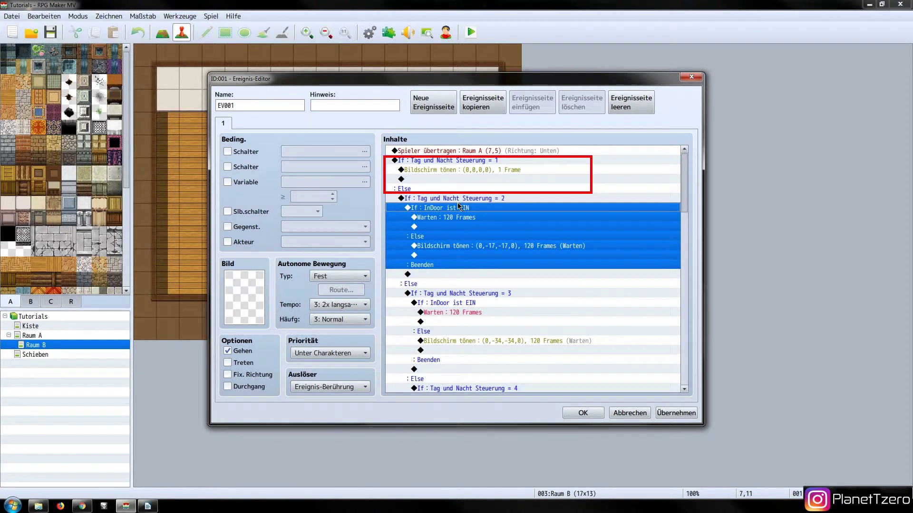
key(Delete)
click(476, 283)
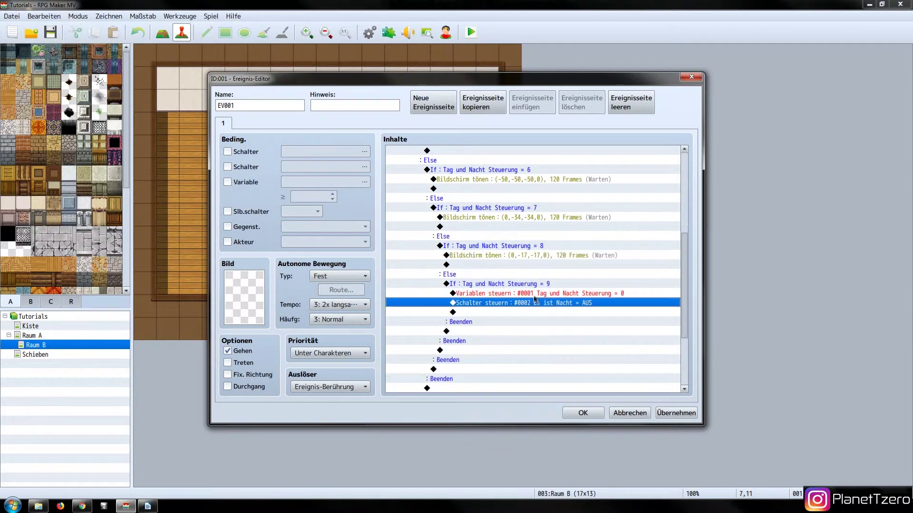
click(535, 285)
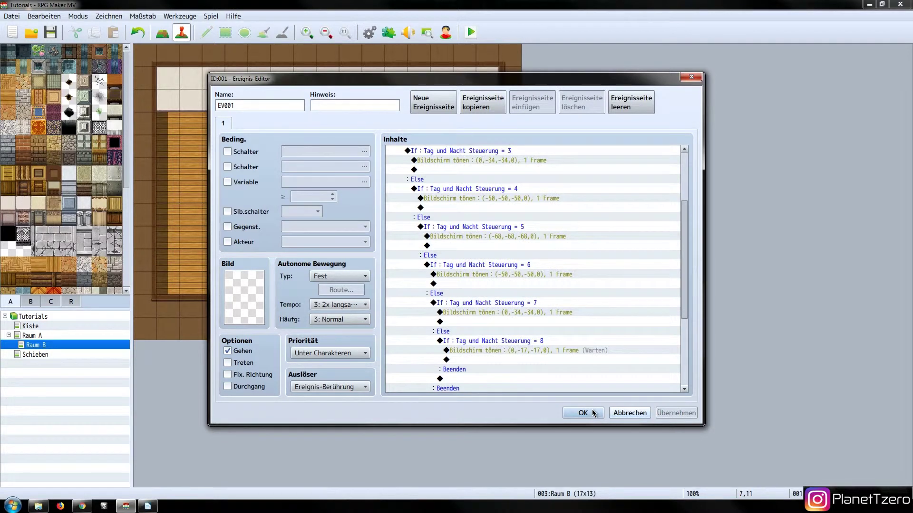
click(594, 413)
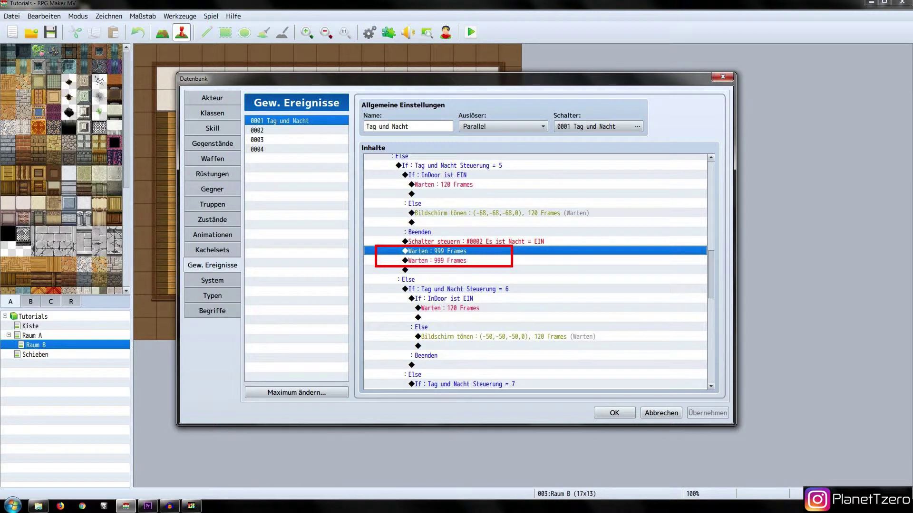
Walk the hero into the house, back out to the village, and inside again
key(Left)
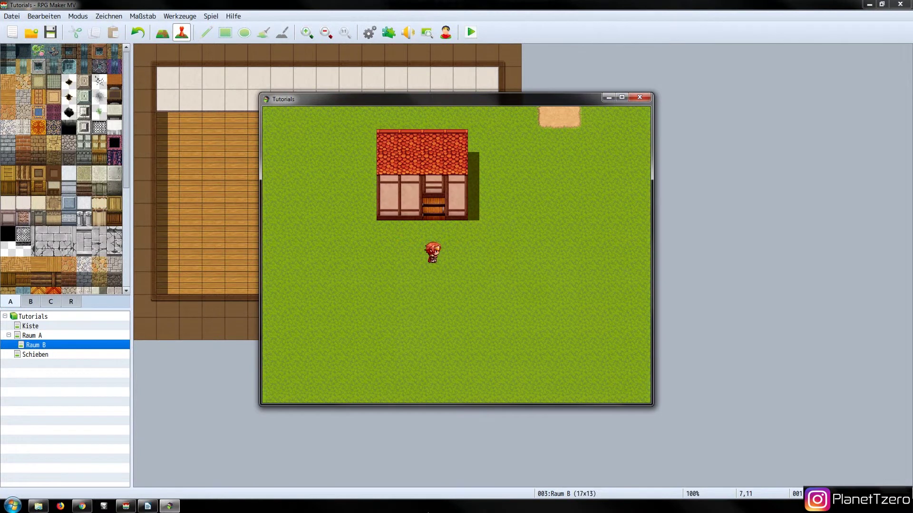
key(Up)
key(Down)
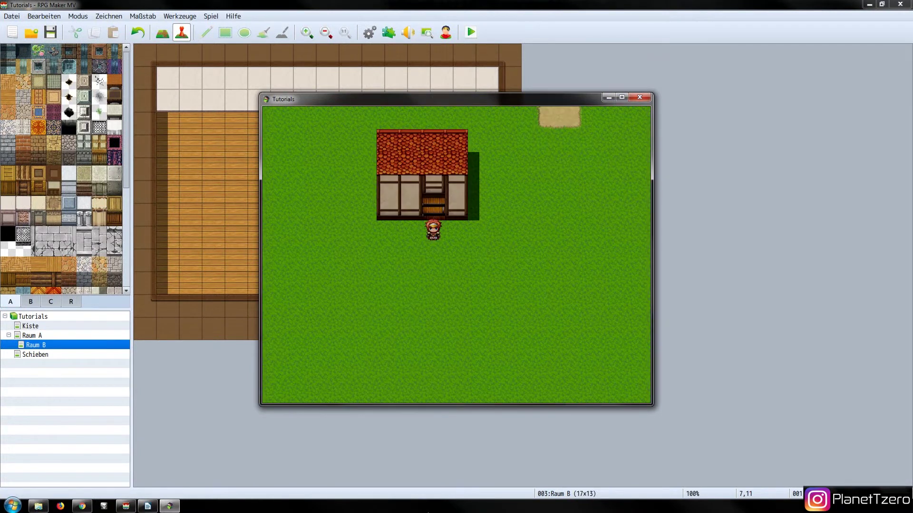
key(Up)
key(Up)
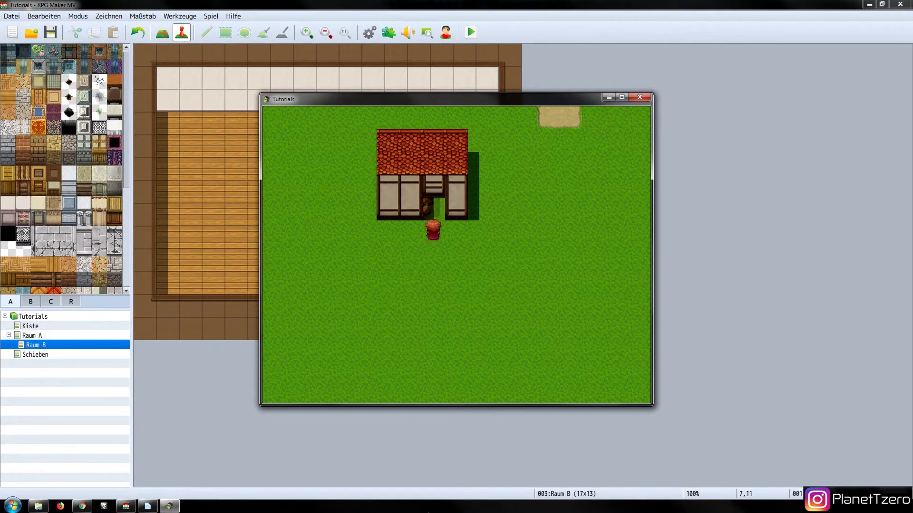
key(Up)
key(Up)
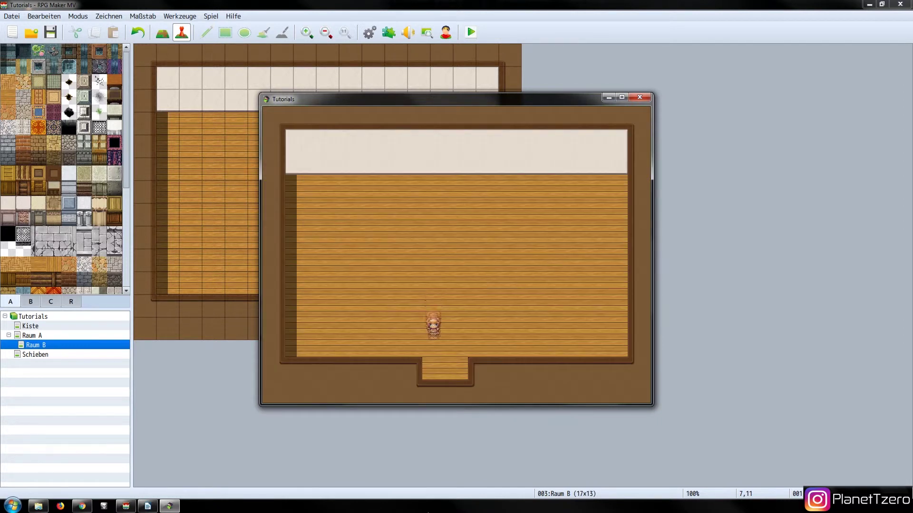
key(Up)
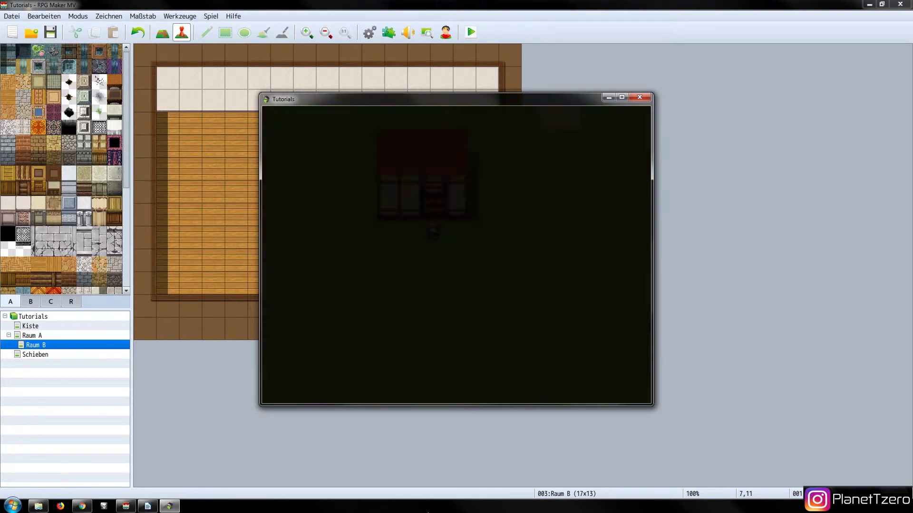